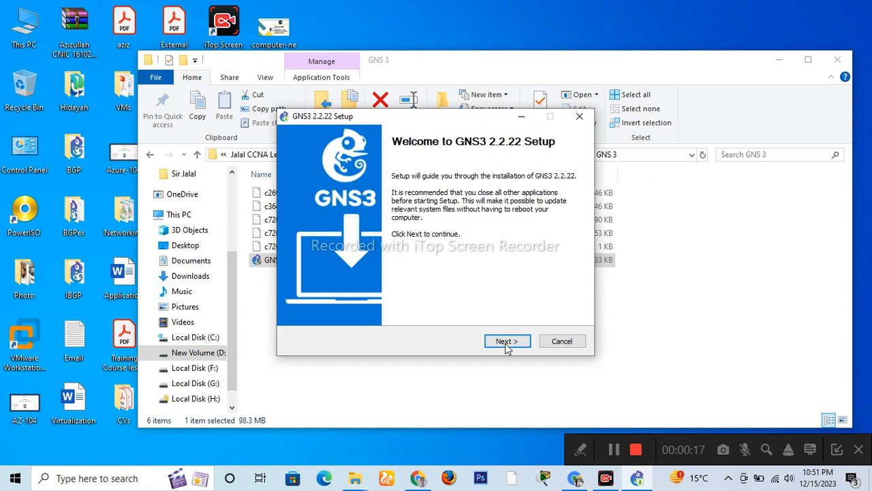
# Accept the GNS3 2.2.22 license agreement and install it with the default Local installation components.
pyautogui.click(508, 343)
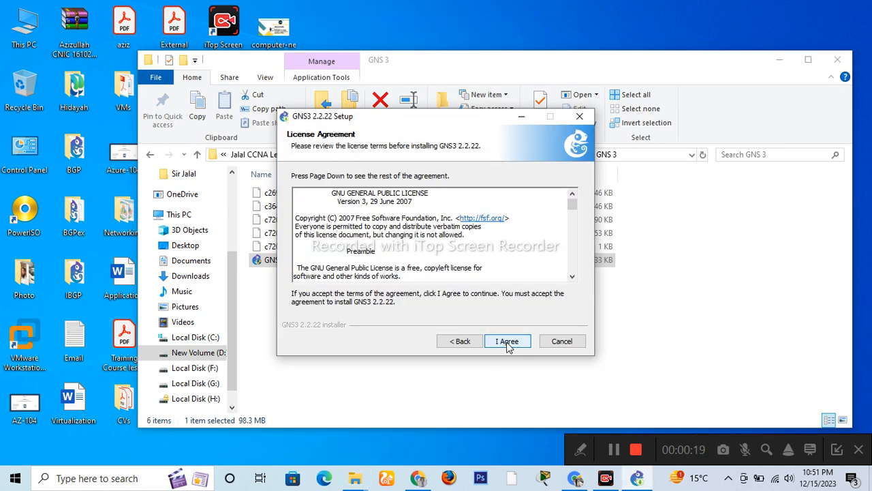
pyautogui.click(508, 342)
pyautogui.click(508, 342)
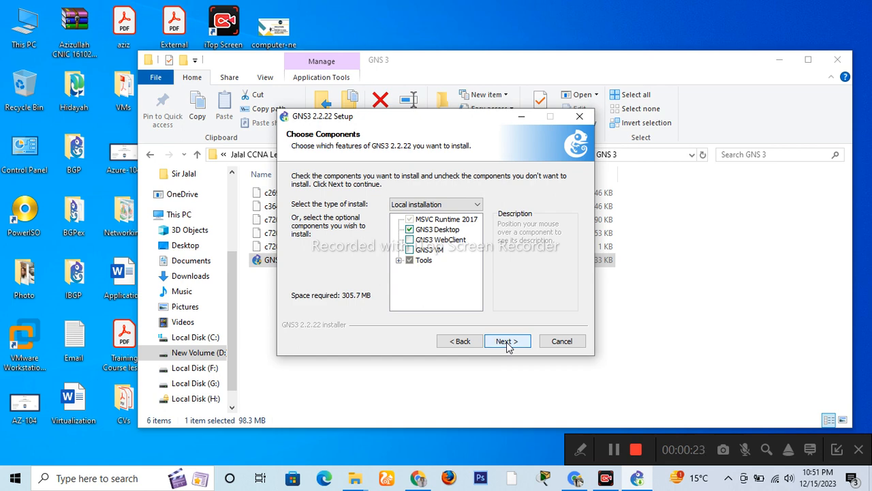
pyautogui.click(508, 342)
pyautogui.click(508, 342)
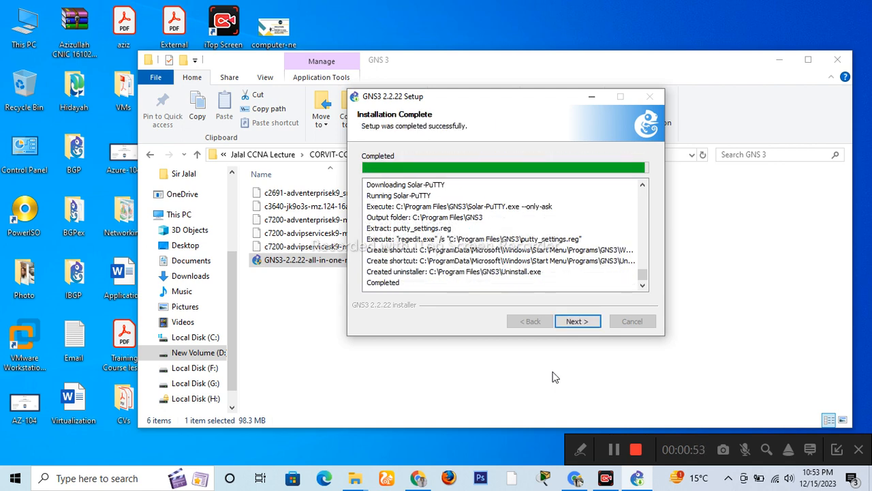
# Opt in to the free Solarwinds Standard Toolset license in the installer and close the web page it opens.
pyautogui.click(578, 322)
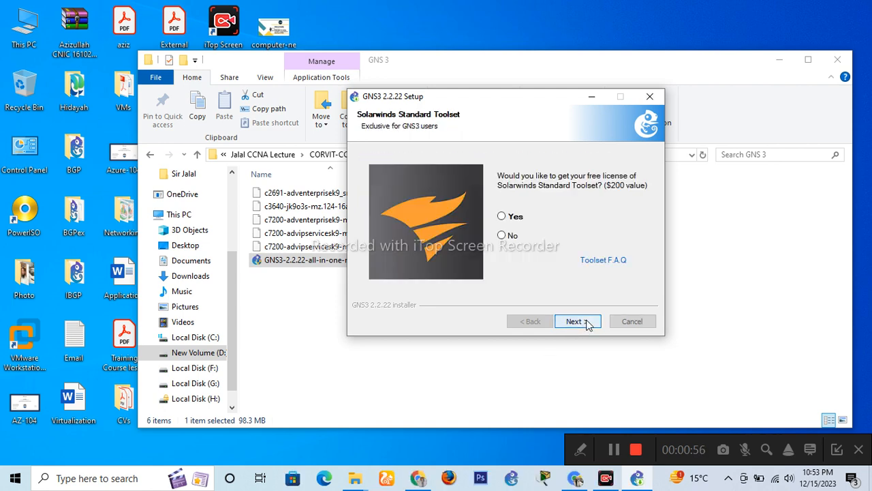
pyautogui.click(506, 220)
pyautogui.click(578, 321)
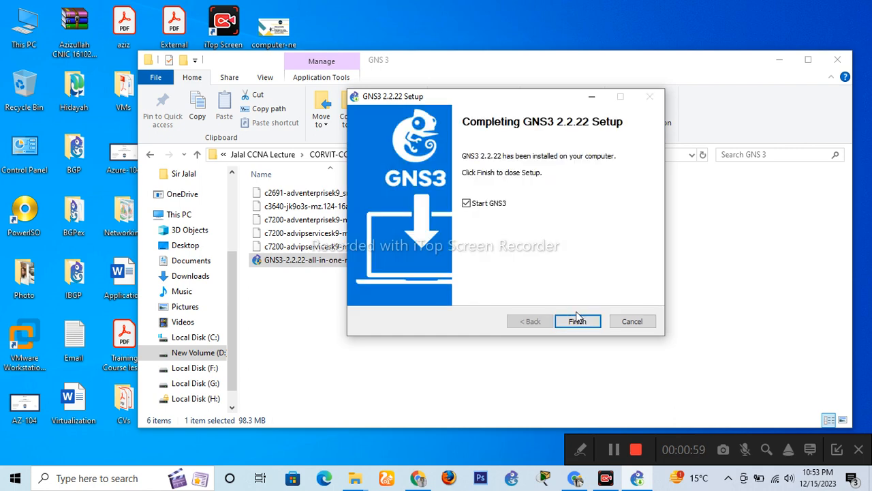
pyautogui.click(577, 317)
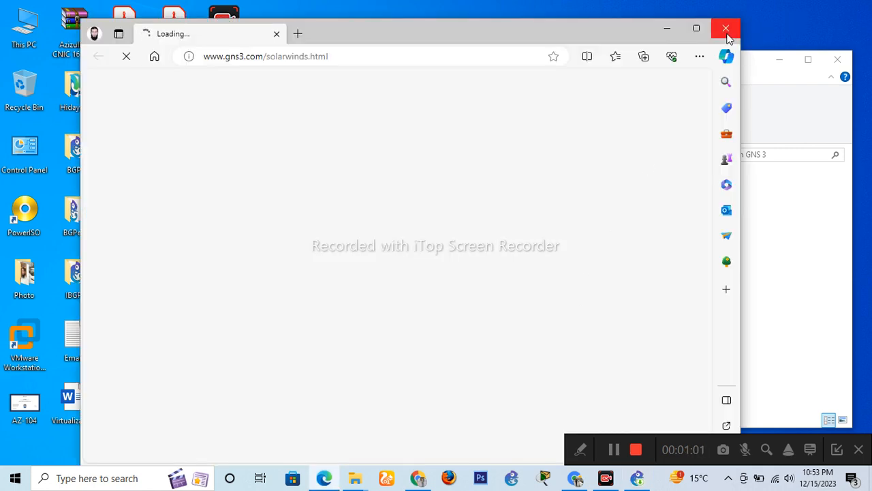
pyautogui.click(727, 31)
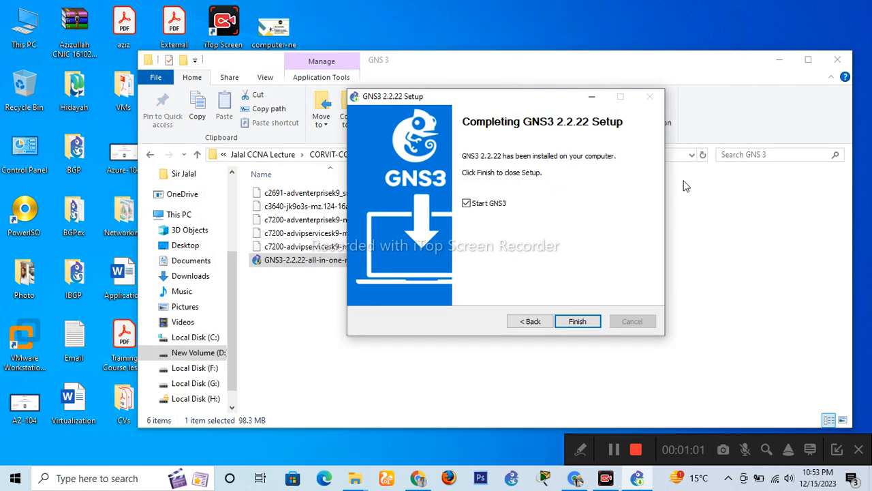
# Finish the setup with Start GNS3 enabled, minimizing the file window and the gns3.exe console window.
pyautogui.click(780, 62)
pyautogui.click(578, 322)
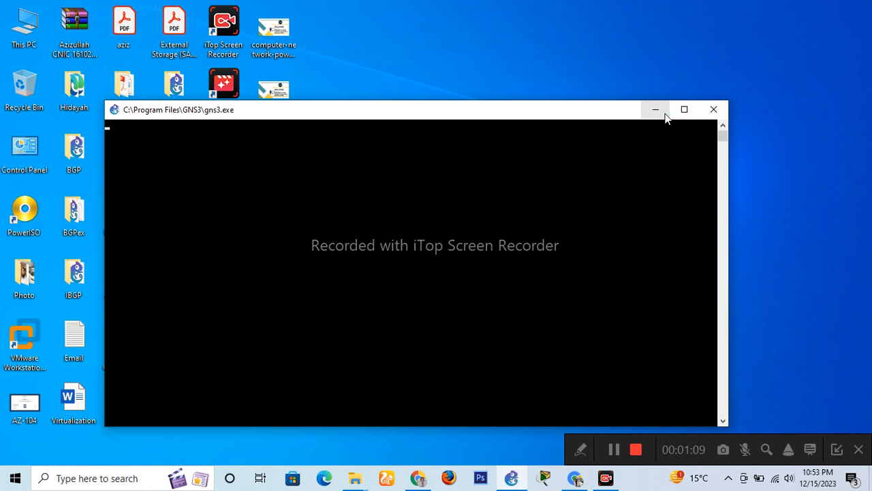
pyautogui.click(665, 114)
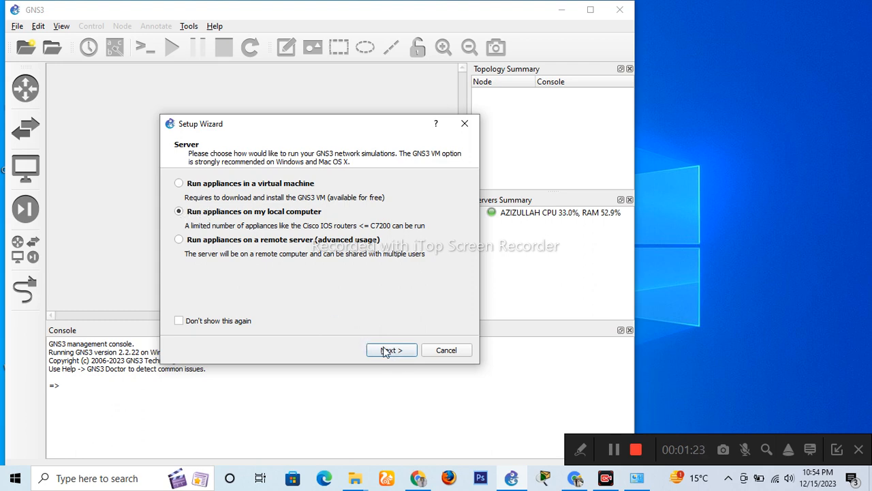
# Complete the Setup Wizard to run appliances on the local computer, keeping localhost and port 3080 TCP for the server.
pyautogui.click(403, 351)
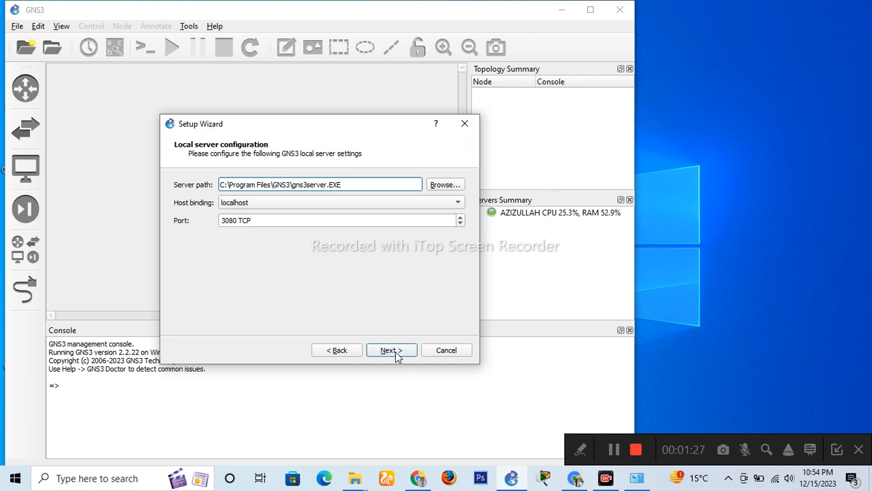
pyautogui.click(398, 351)
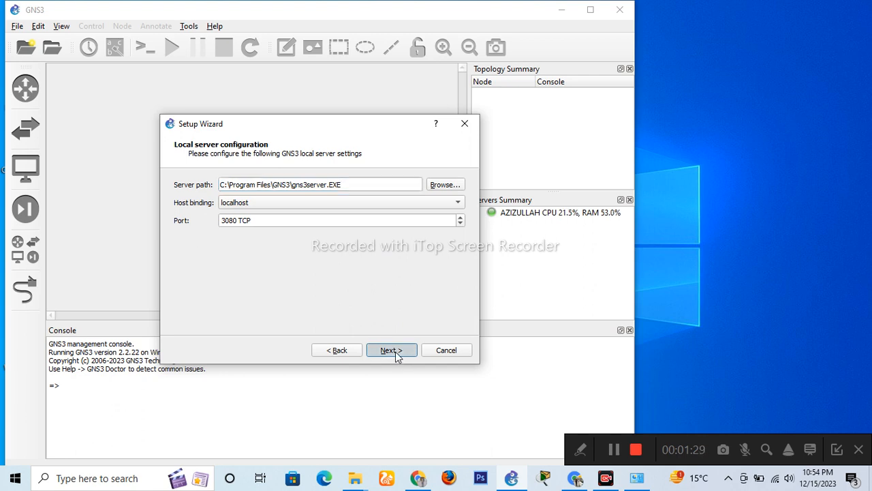
pyautogui.click(399, 351)
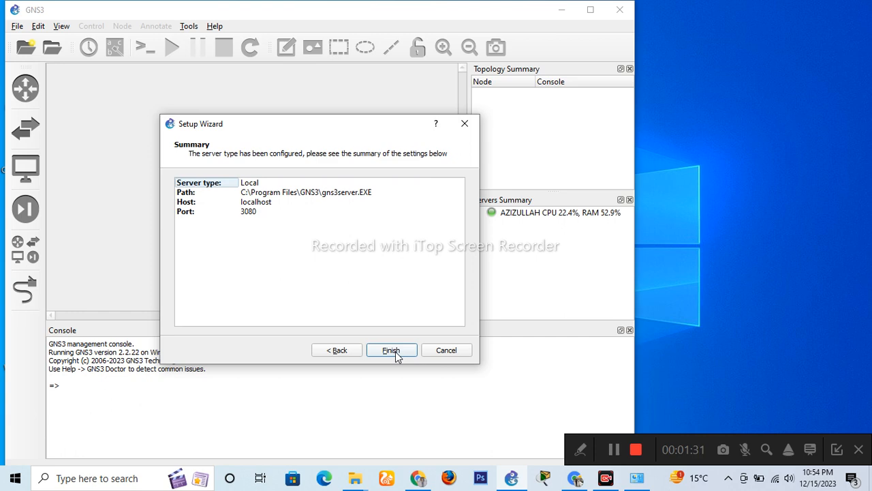
pyautogui.click(398, 353)
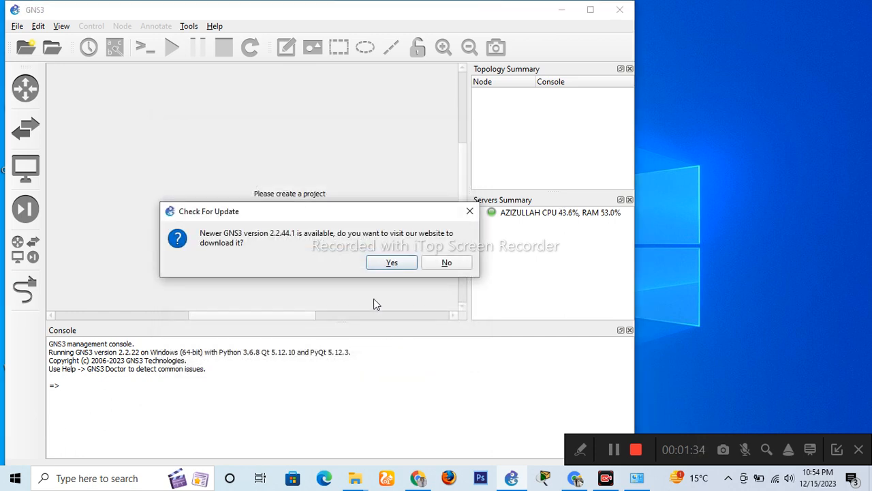
# Answer Yes to the GNS3 2.2.44.1 update prompt and close the download page in the browser.
pyautogui.click(396, 265)
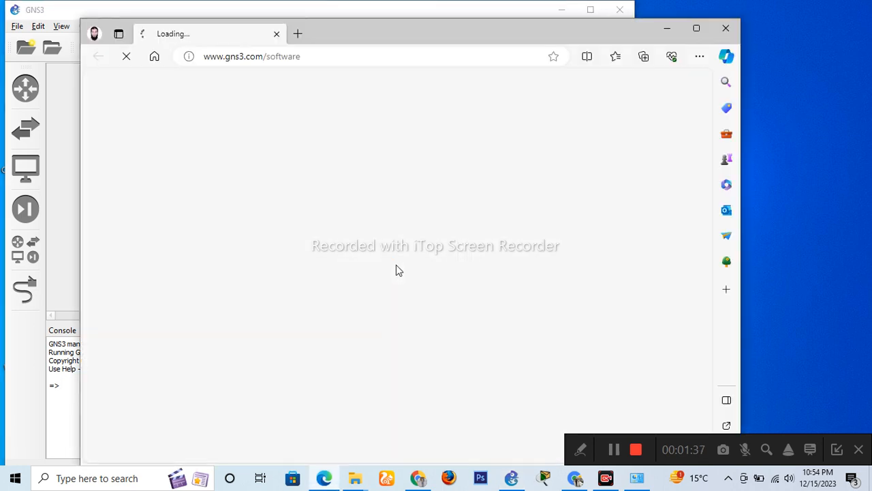
pyautogui.click(725, 30)
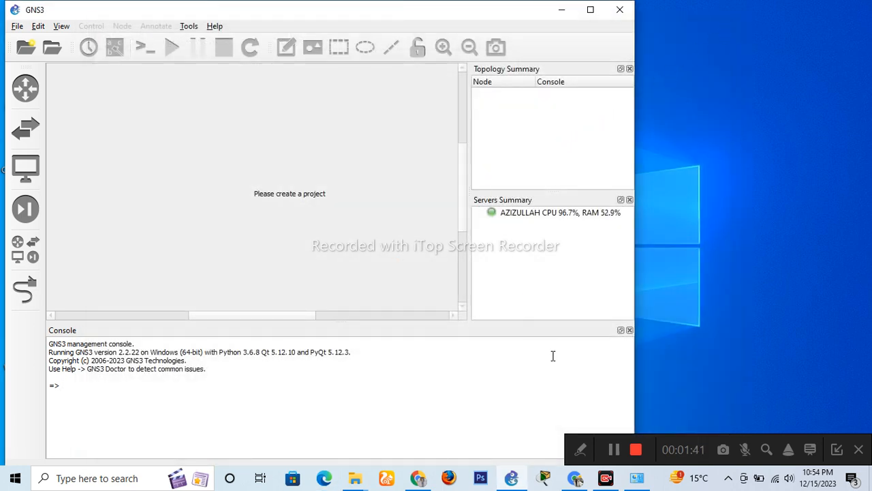
pyautogui.click(614, 454)
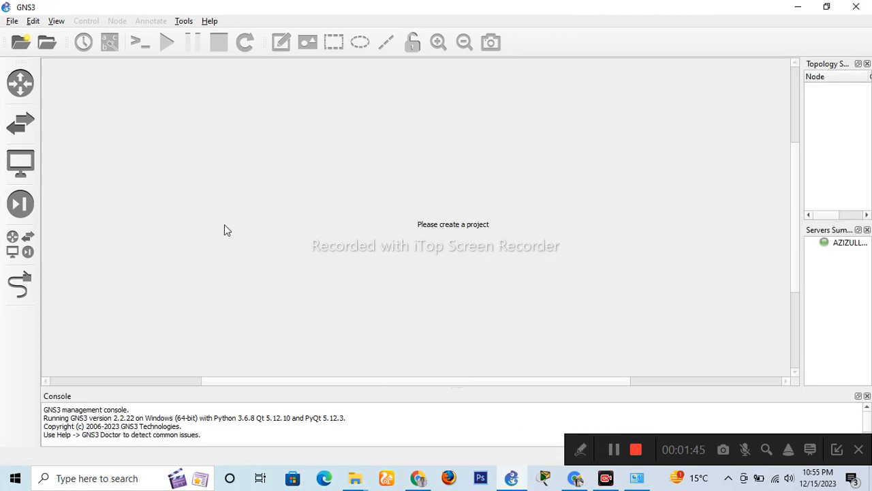
# Create a new blank project named aser.
pyautogui.click(12, 22)
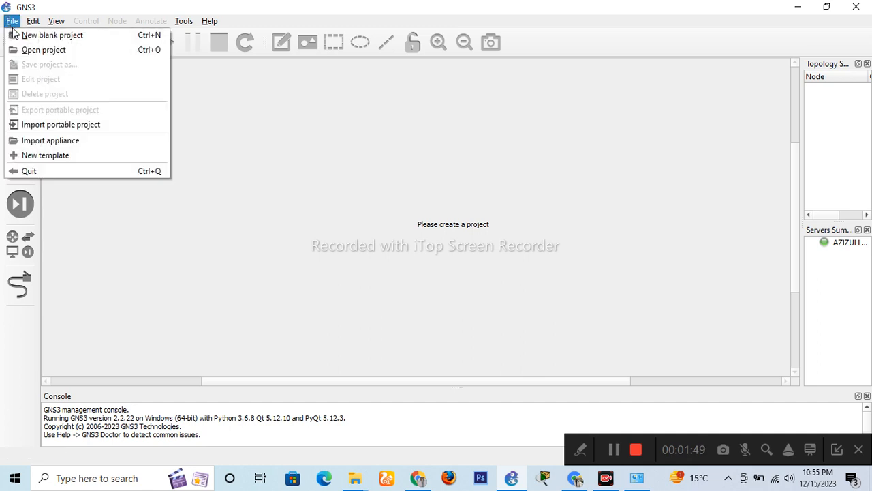
pyautogui.click(24, 34)
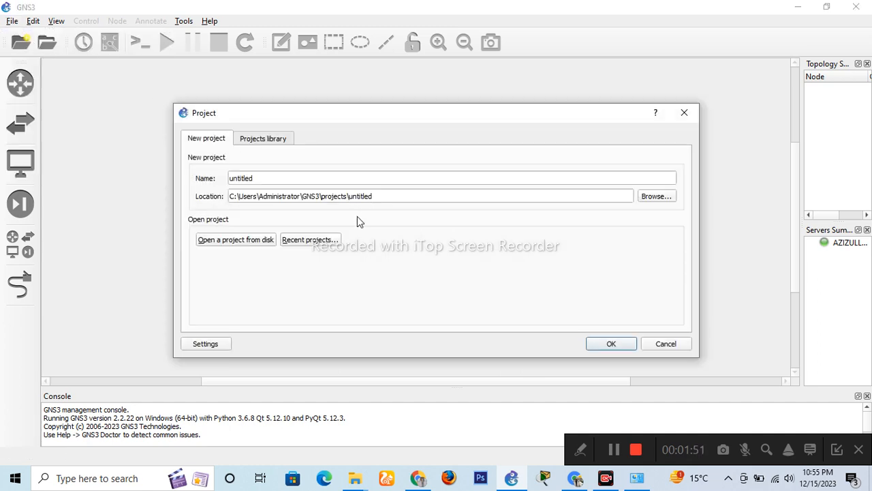
pyautogui.doubleClick(289, 178)
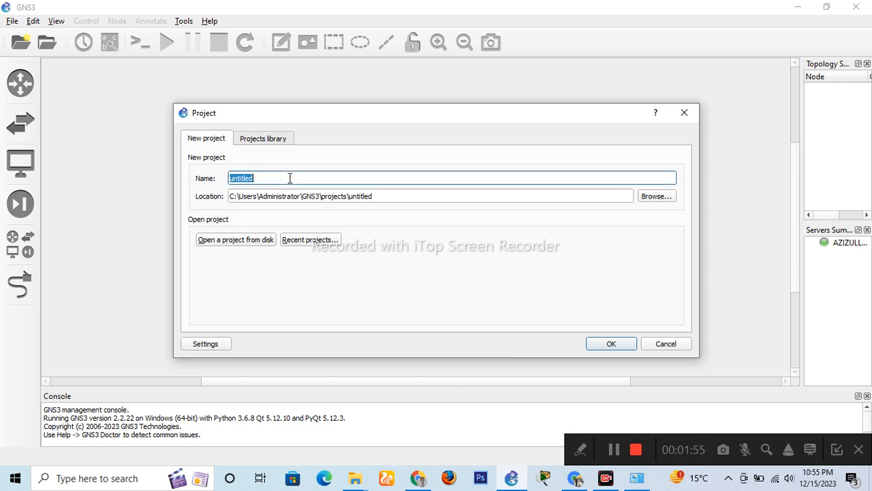
pyautogui.write('aser')
pyautogui.click(609, 344)
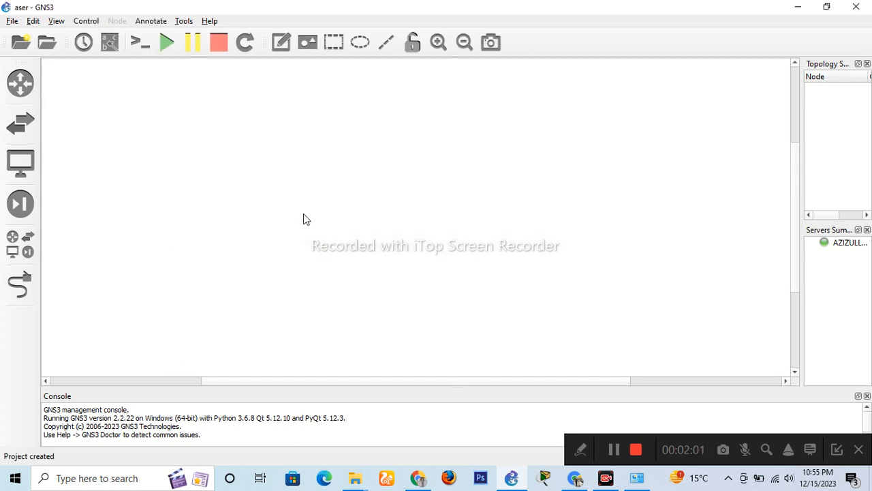
# Start a new IOS router template in the preferences using the new image c7200-advipservicesk9-mz.122-33.SRE3.EXTRACTED.BIN.
pyautogui.click(33, 21)
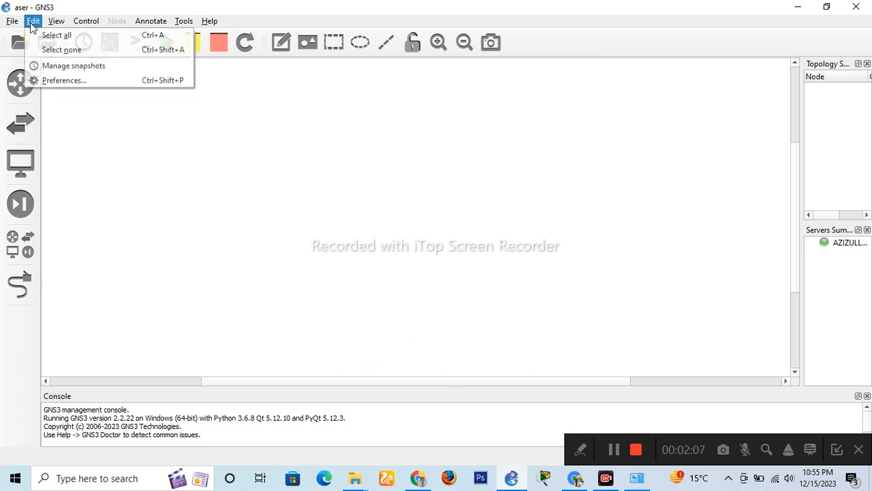
pyautogui.click(50, 81)
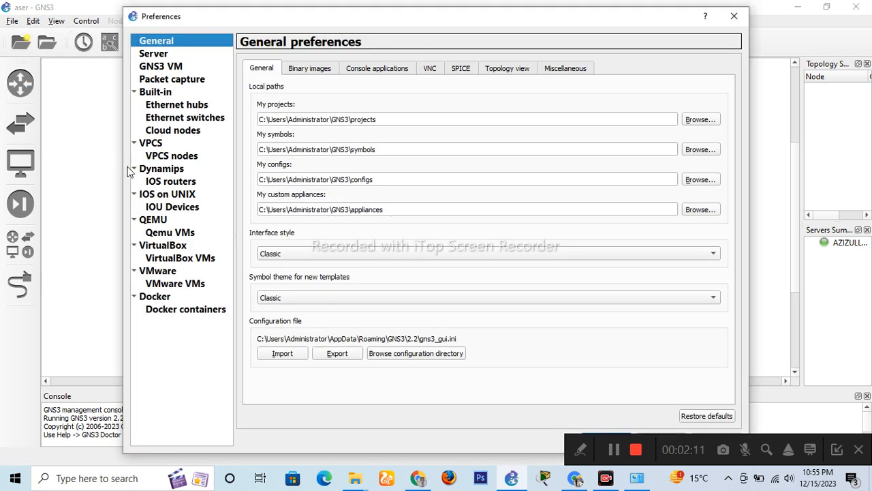
pyautogui.click(172, 187)
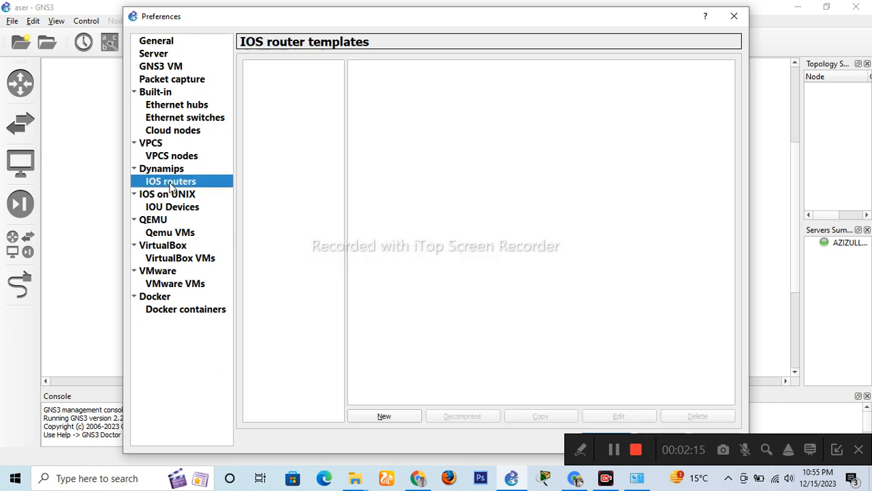
pyautogui.click(395, 416)
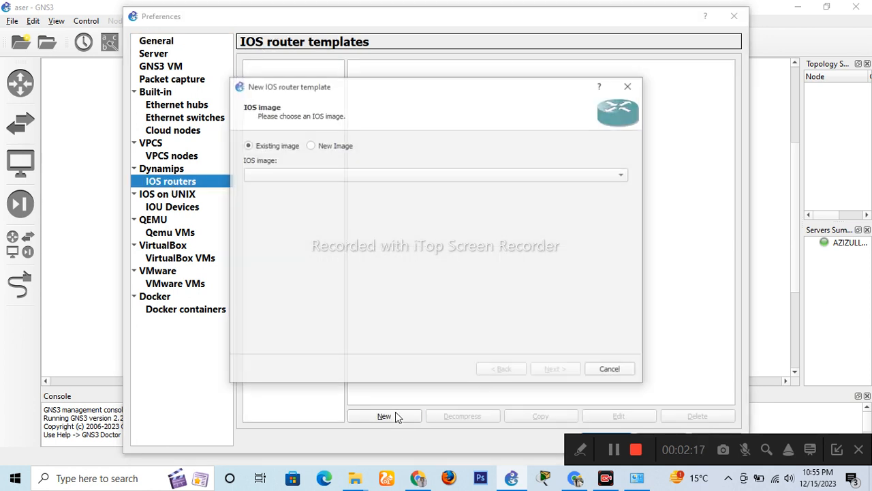
pyautogui.click(310, 146)
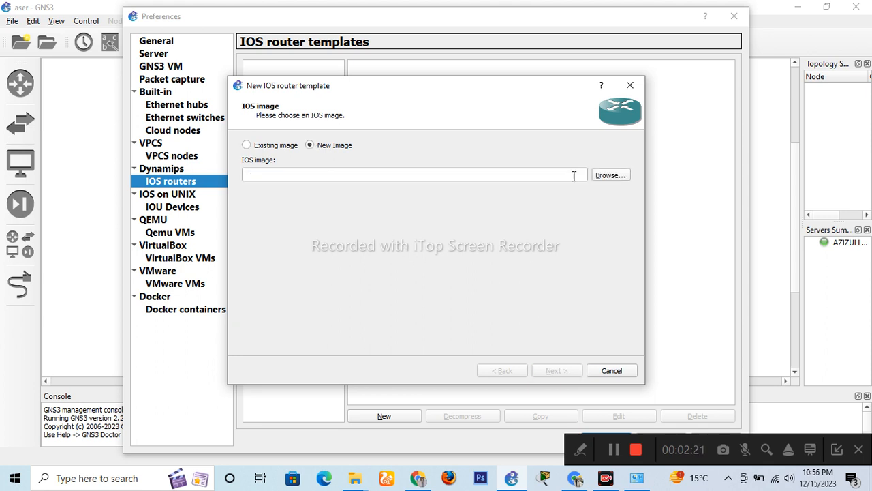
pyautogui.click(600, 177)
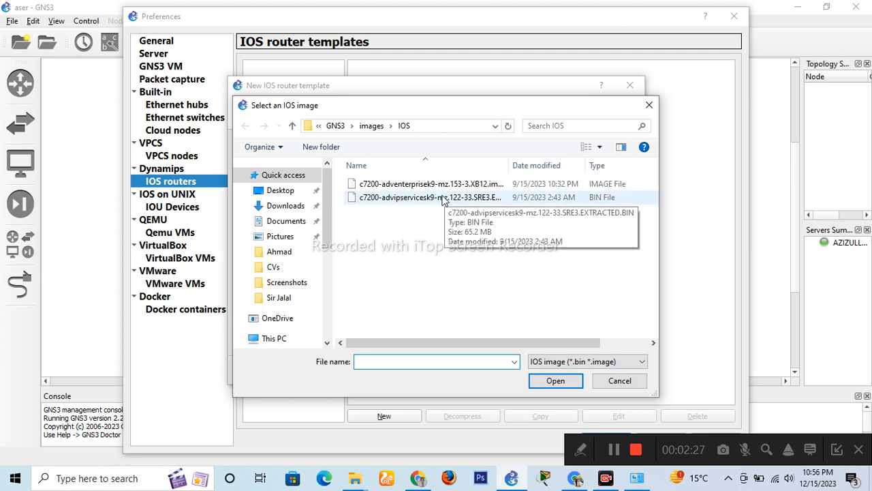
pyautogui.doubleClick(452, 197)
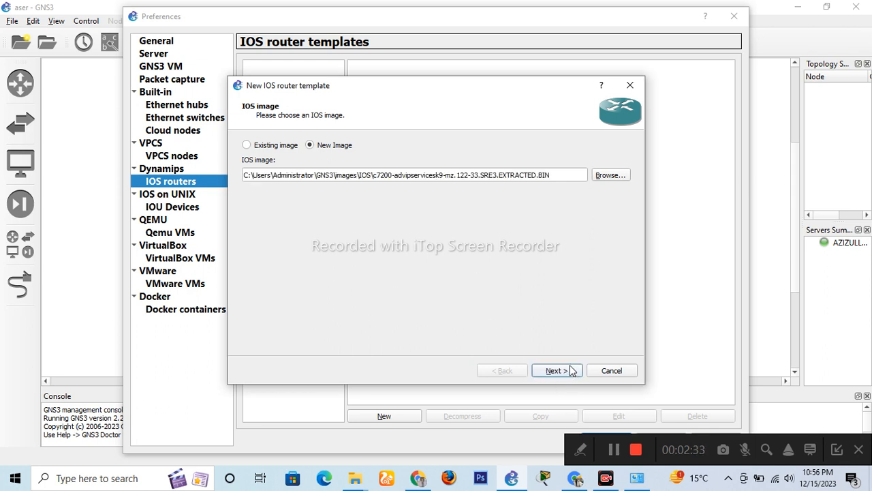
pyautogui.click(568, 374)
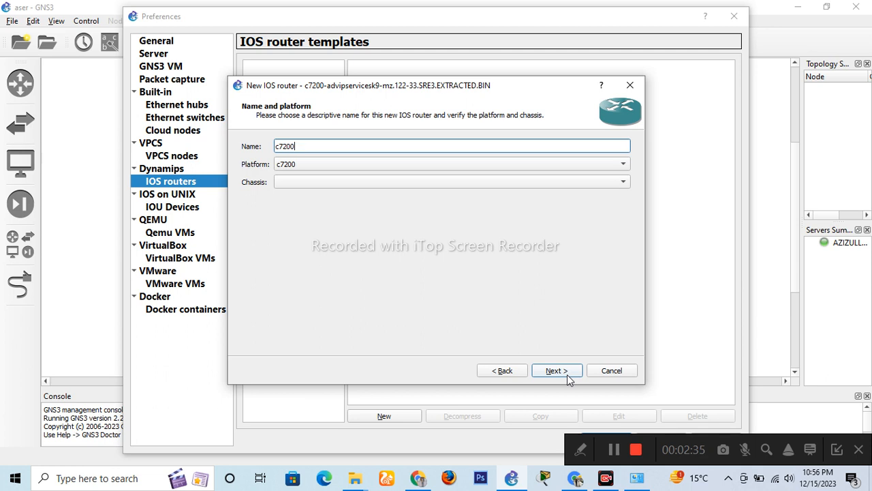
# Keep the c7200 name and platform with 512 MiB RAM, and assign PA-2FE-TX to slot 1 and PA-GE to slot 2.
pyautogui.click(566, 374)
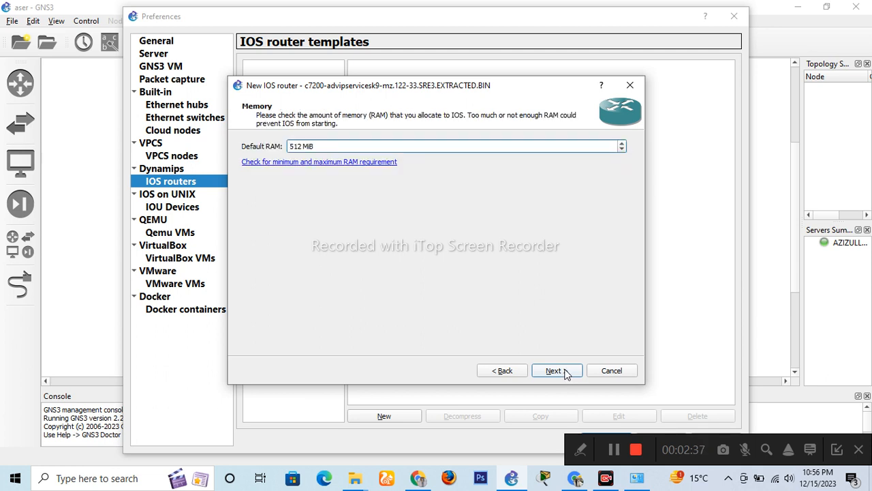
pyautogui.click(565, 373)
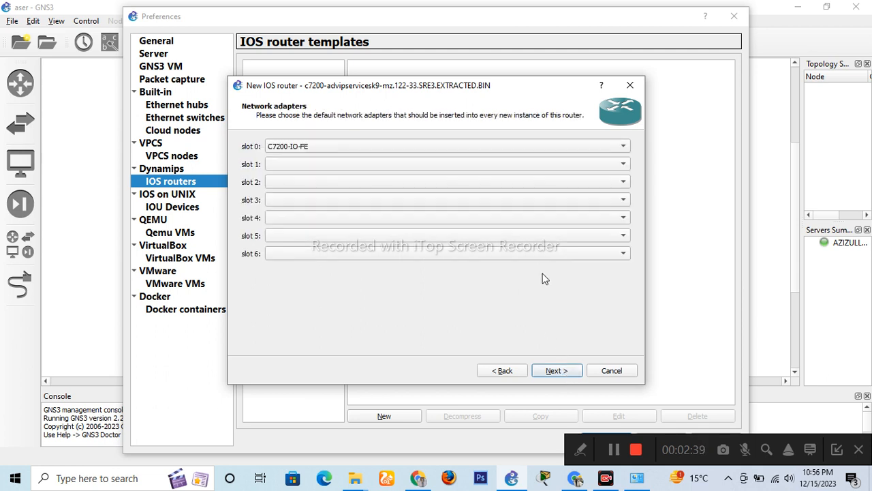
pyautogui.click(557, 164)
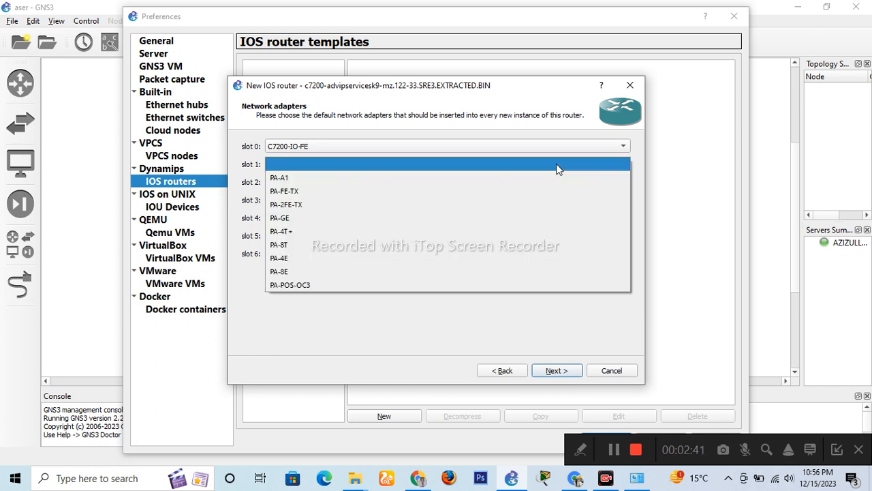
pyautogui.click(500, 205)
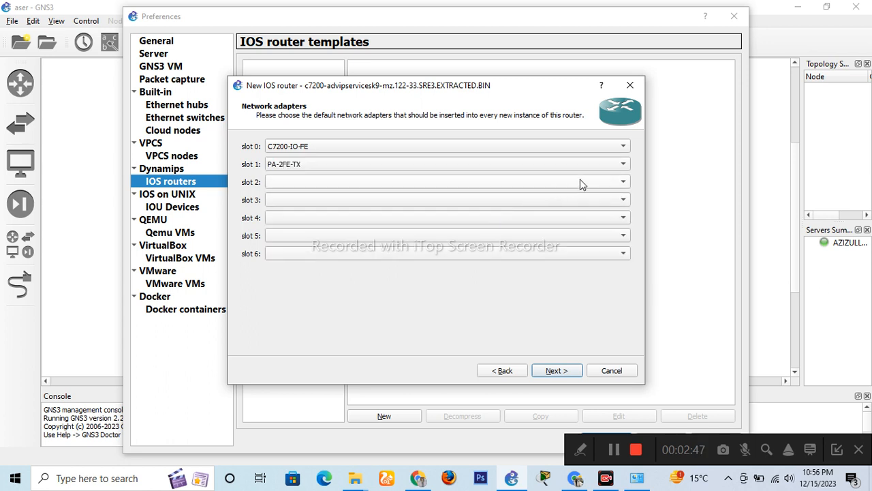
pyautogui.click(602, 163)
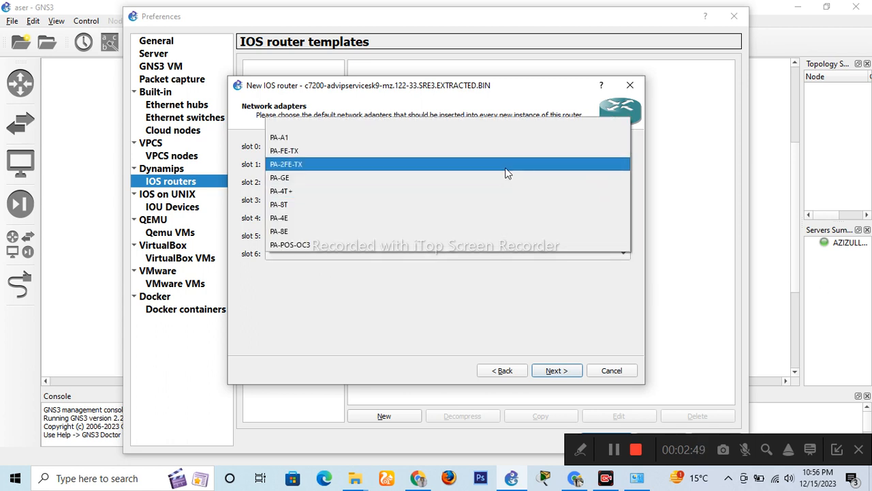
pyautogui.click(507, 172)
pyautogui.click(583, 181)
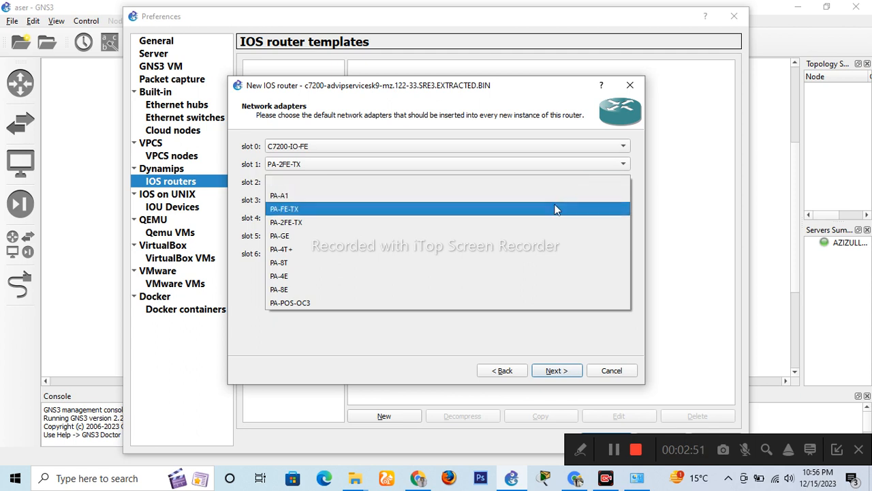
pyautogui.click(527, 240)
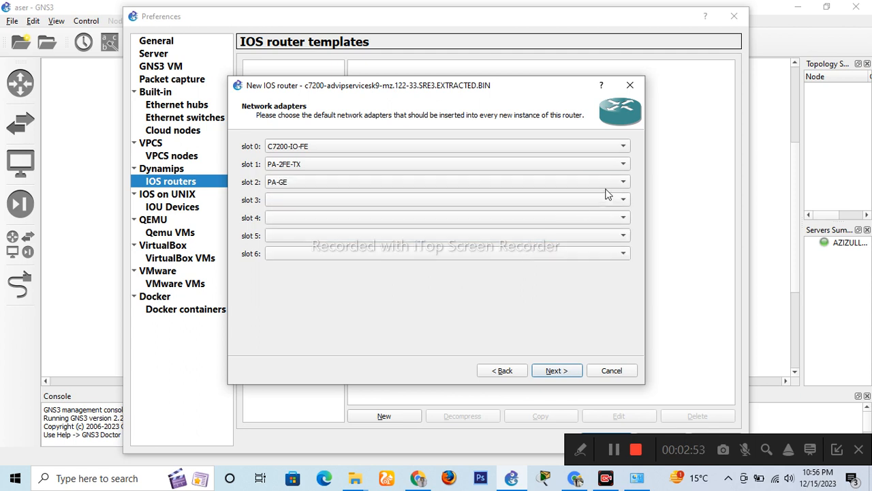
# Assign PA-4T+ to slot 3, finish the c7200 router template and save the preferences.
pyautogui.click(603, 204)
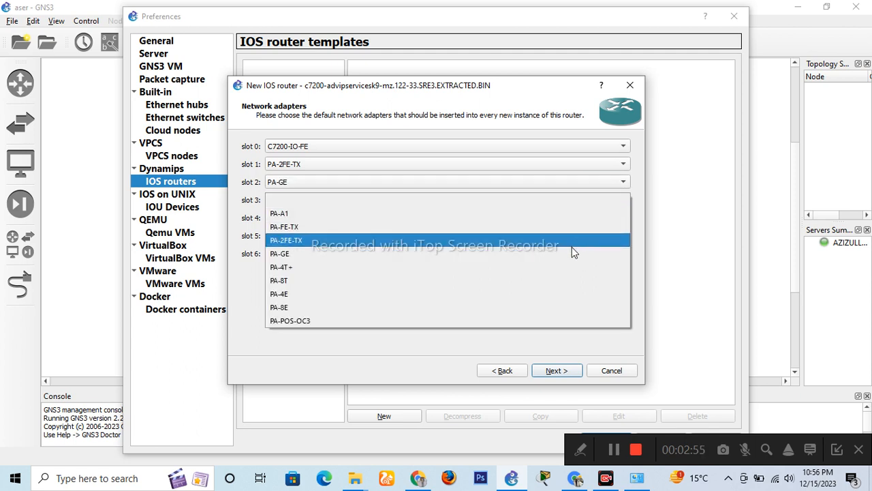
pyautogui.click(561, 267)
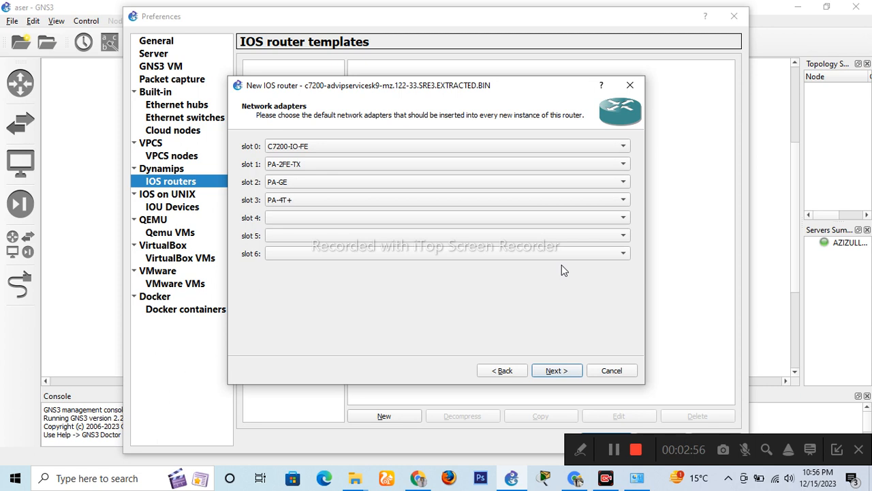
pyautogui.click(568, 371)
pyautogui.click(557, 371)
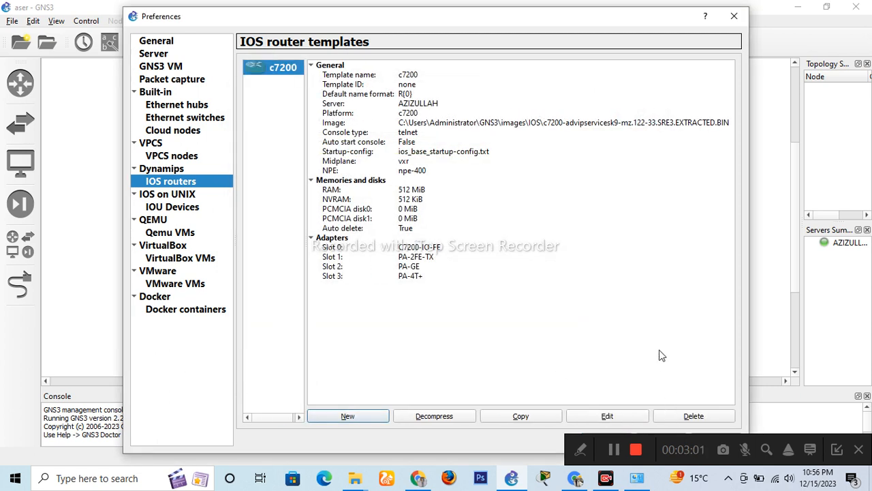
pyautogui.moveTo(628, 17); pyautogui.dragTo(596, 19)
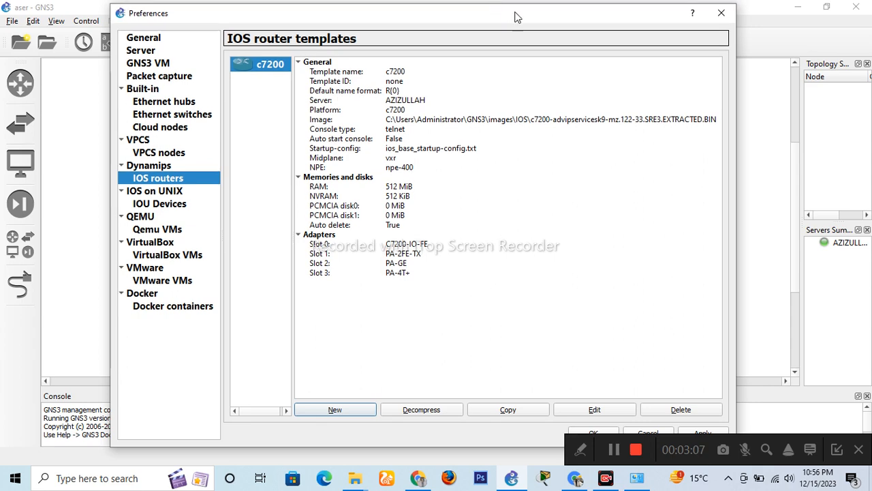
pyautogui.moveTo(516, 17); pyautogui.dragTo(418, 13)
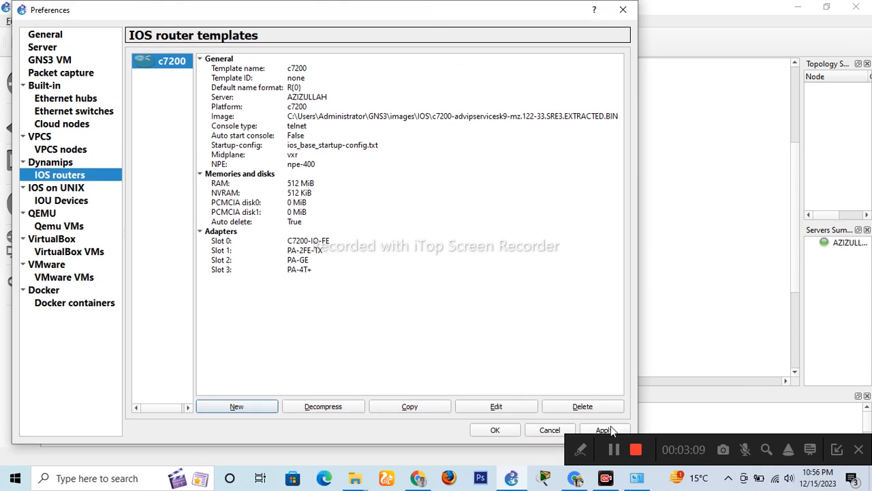
pyautogui.click(495, 430)
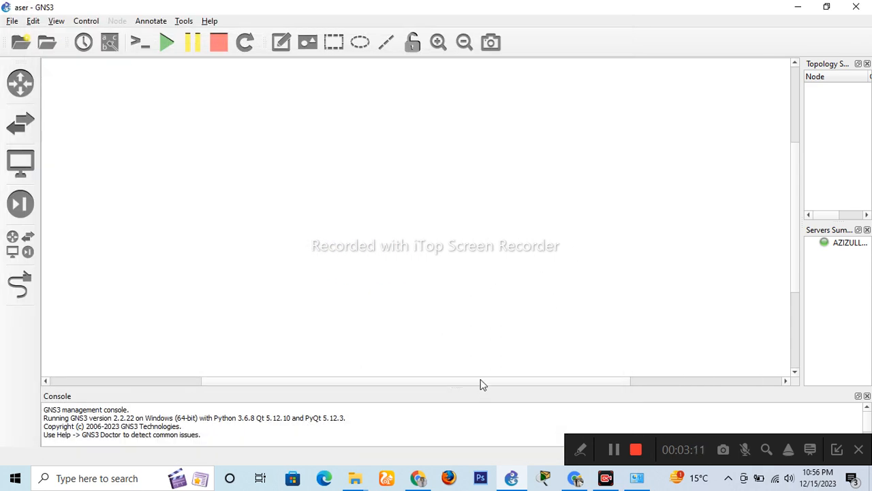
# Place three c7200 routers on the workspace and line them up in a row in the order R3, R1, R2.
pyautogui.click(21, 82)
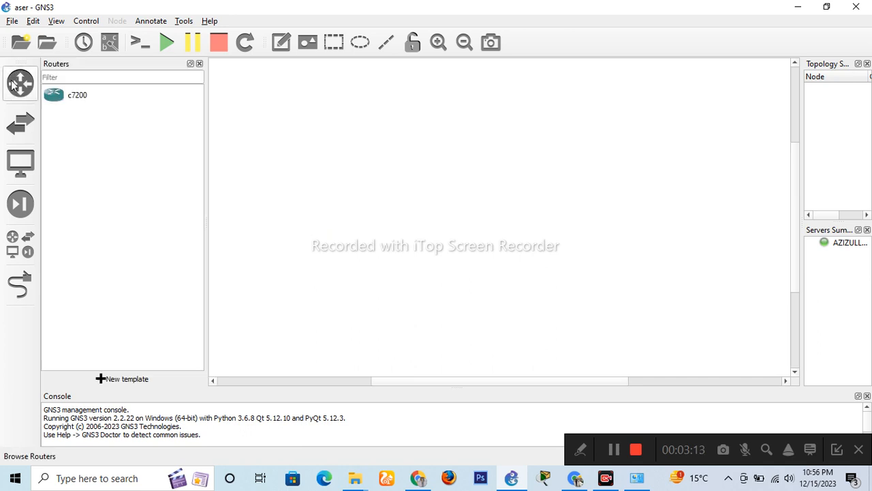
pyautogui.moveTo(66, 101); pyautogui.dragTo(362, 134)
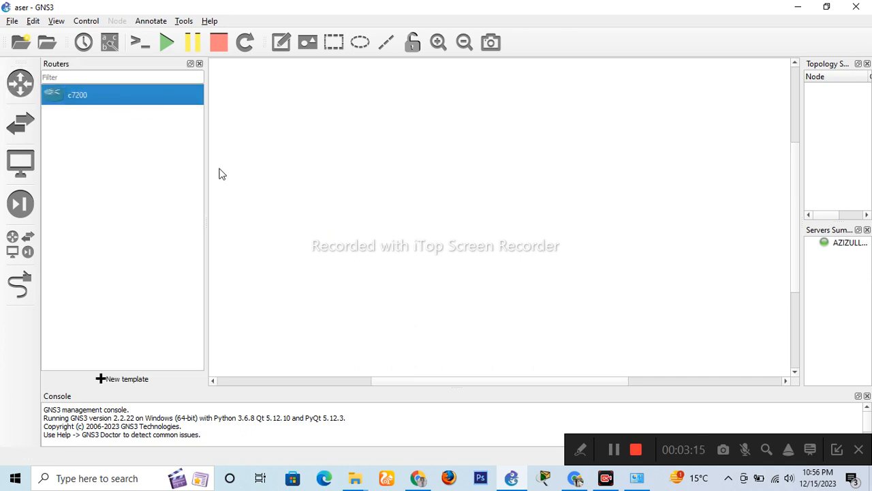
pyautogui.moveTo(99, 102); pyautogui.dragTo(576, 160)
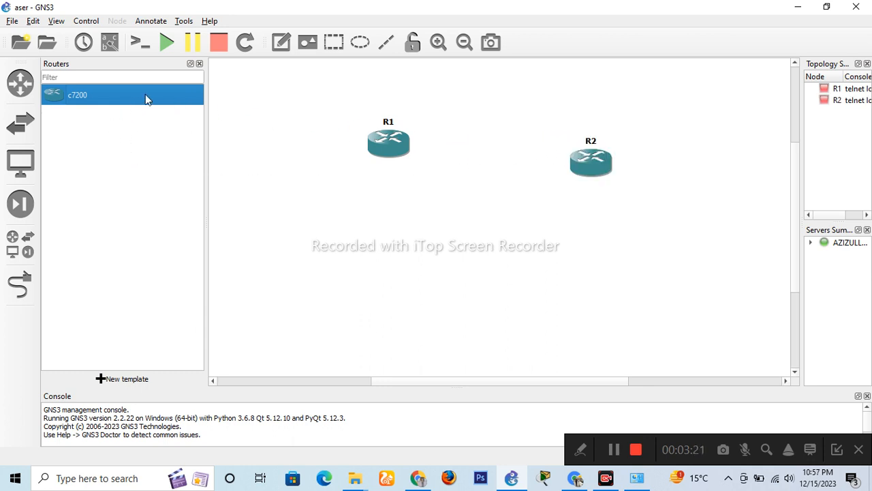
pyautogui.moveTo(145, 97); pyautogui.dragTo(450, 164)
pyautogui.moveTo(600, 174); pyautogui.dragTo(604, 162)
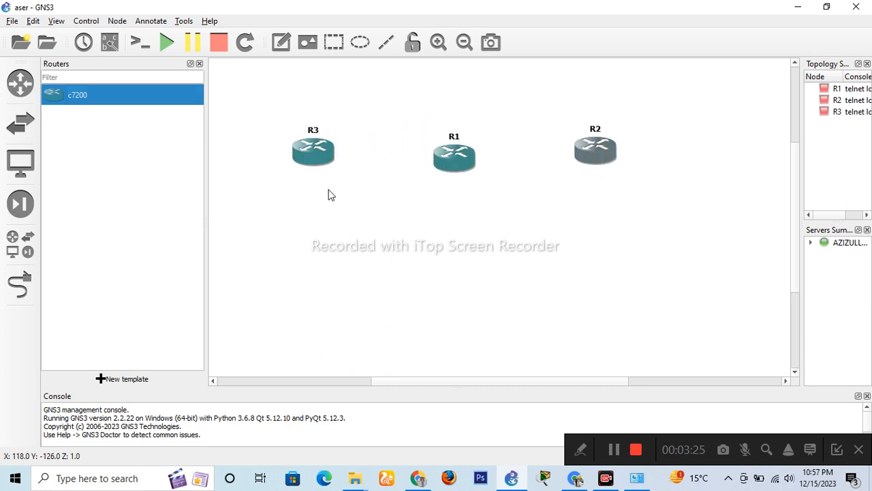
pyautogui.moveTo(453, 162); pyautogui.dragTo(469, 152)
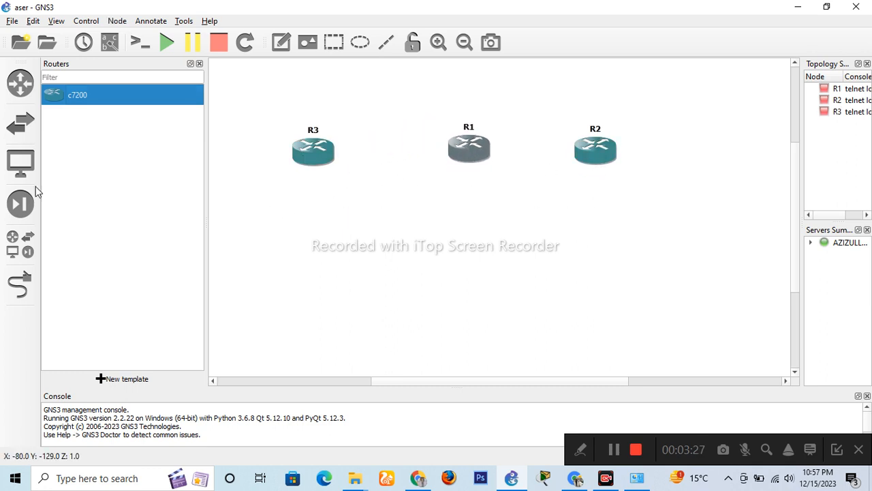
# Place three Ethernet switches in a row below the routers, one under each router.
pyautogui.click(20, 243)
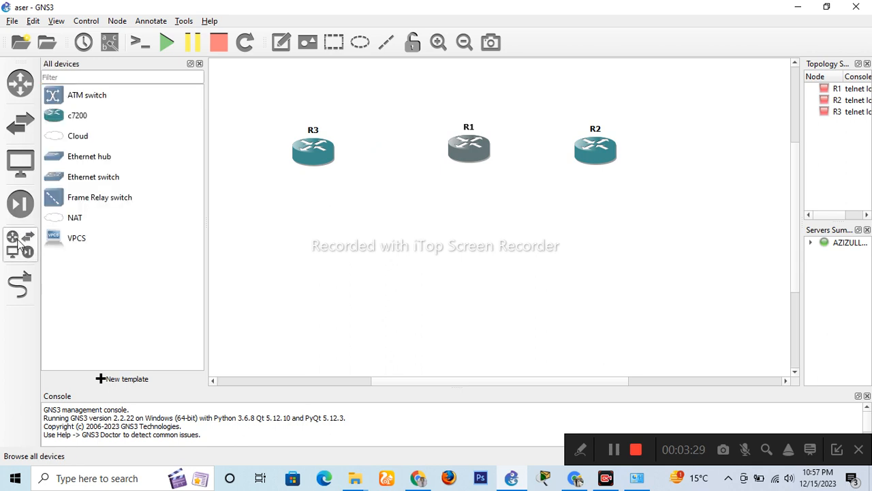
pyautogui.moveTo(78, 178); pyautogui.dragTo(172, 198)
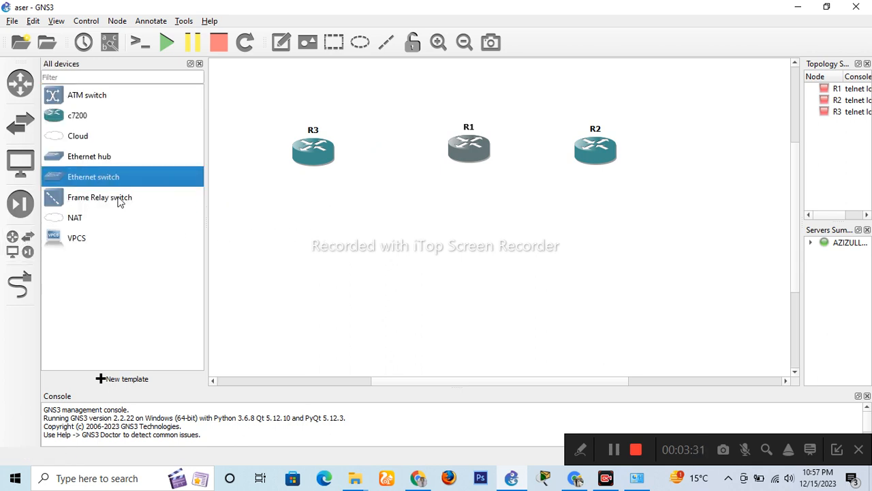
pyautogui.moveTo(114, 179); pyautogui.dragTo(345, 238)
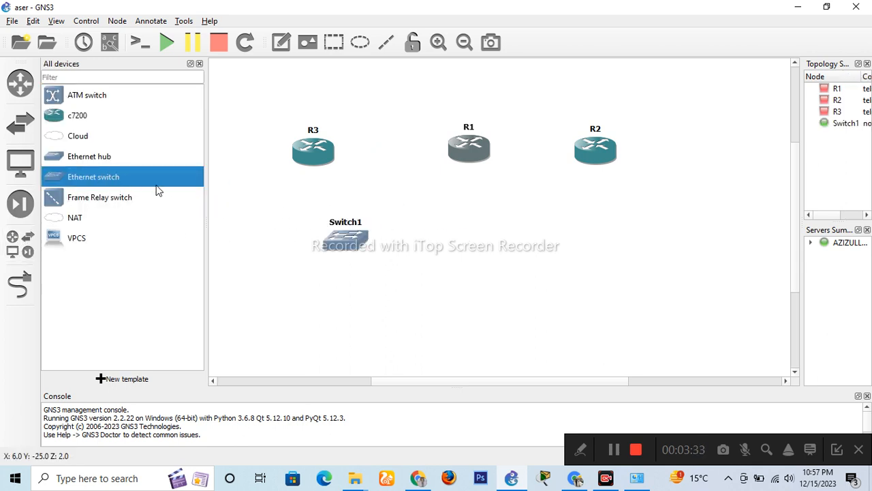
pyautogui.moveTo(156, 190); pyautogui.dragTo(616, 250)
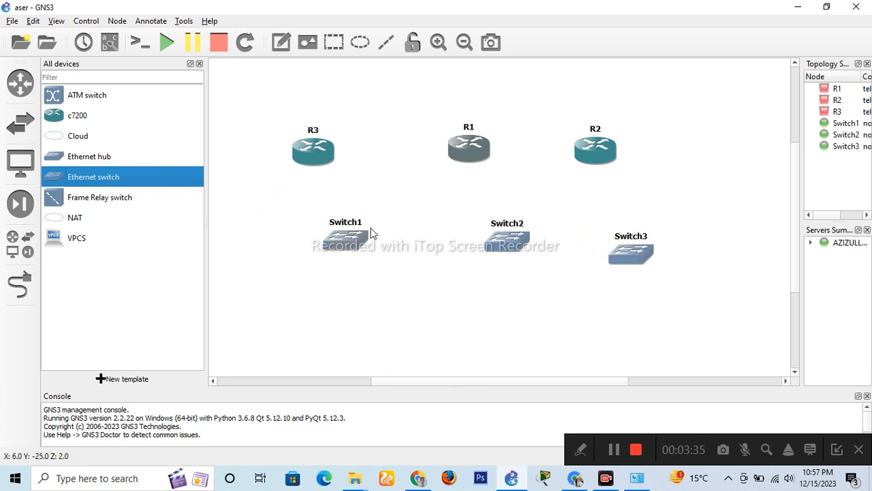
pyautogui.moveTo(343, 240); pyautogui.dragTo(317, 241)
pyautogui.moveTo(524, 239); pyautogui.dragTo(494, 242)
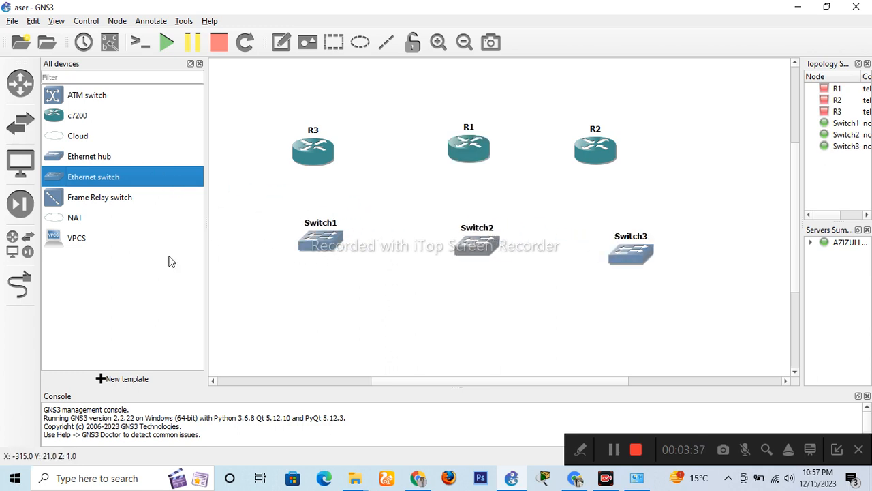
# Place three VPCS hosts below the switches, one under each switch.
pyautogui.moveTo(61, 244); pyautogui.dragTo(361, 308)
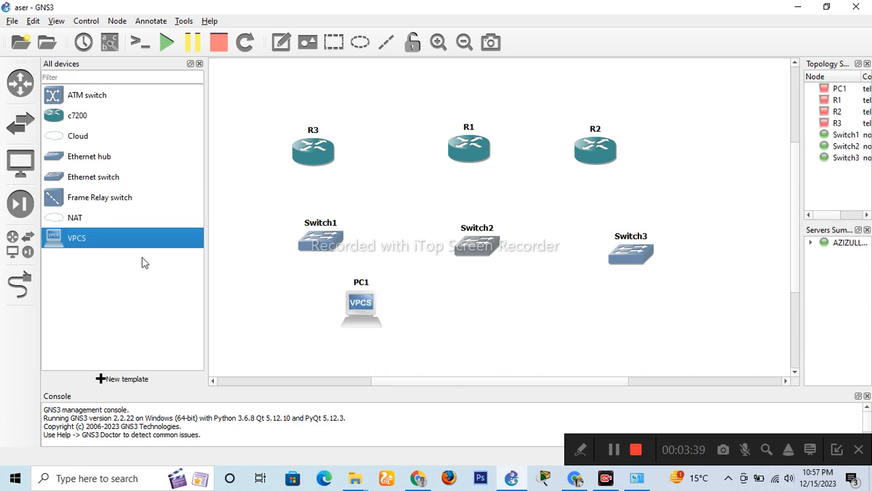
pyautogui.moveTo(130, 245); pyautogui.dragTo(512, 333)
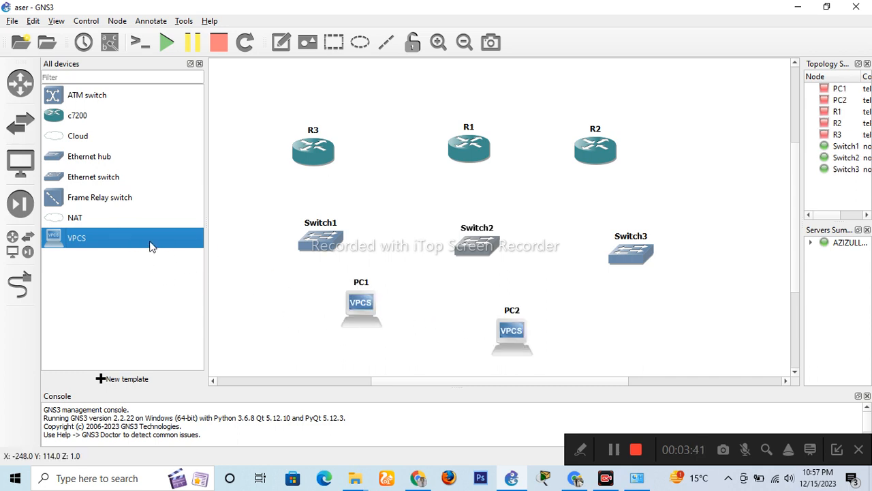
pyautogui.moveTo(151, 247); pyautogui.dragTo(678, 353)
pyautogui.moveTo(365, 323); pyautogui.dragTo(324, 333)
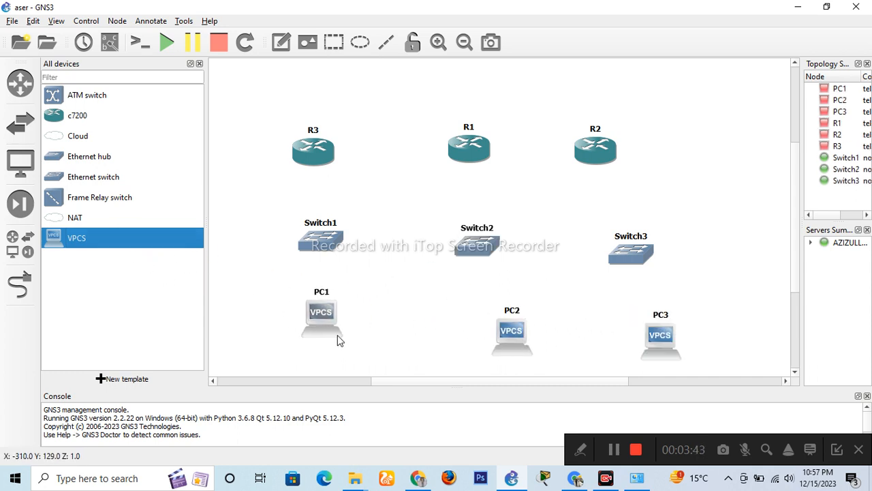
pyautogui.moveTo(524, 339); pyautogui.dragTo(497, 326)
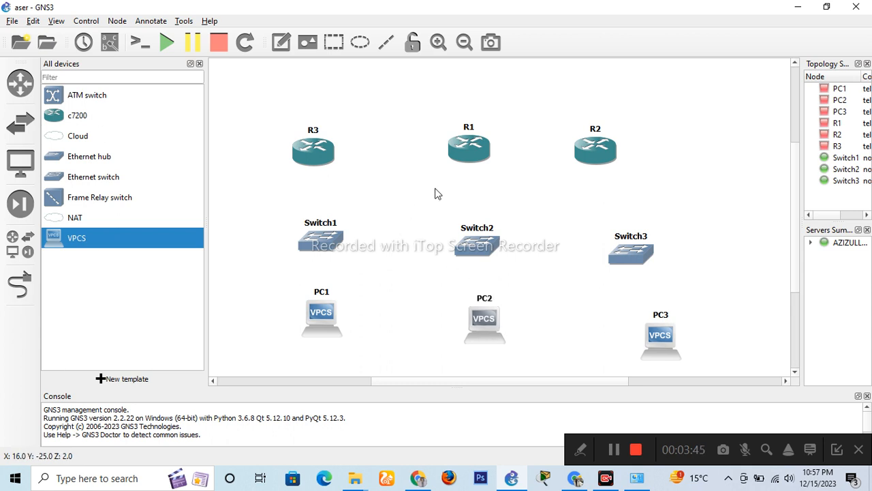
# Rearrange the routers, switches and PC3 into three evenly spaced rows with each router, switch and PC in a column.
pyautogui.moveTo(469, 159); pyautogui.dragTo(497, 132)
pyautogui.moveTo(600, 153); pyautogui.dragTo(648, 128)
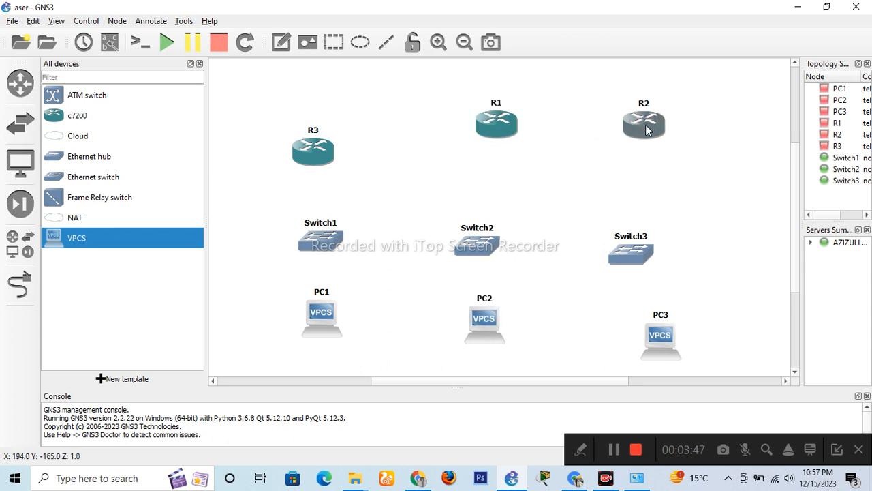
pyautogui.moveTo(317, 151); pyautogui.dragTo(347, 123)
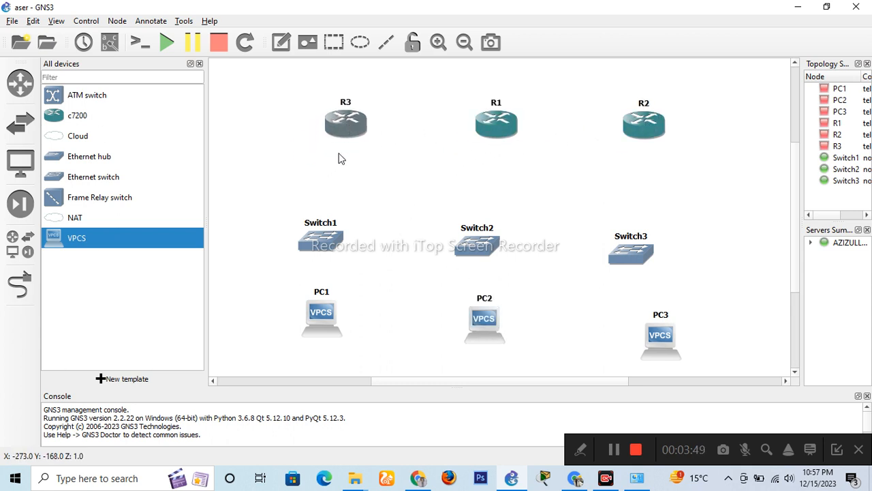
pyautogui.moveTo(323, 233); pyautogui.dragTo(336, 218)
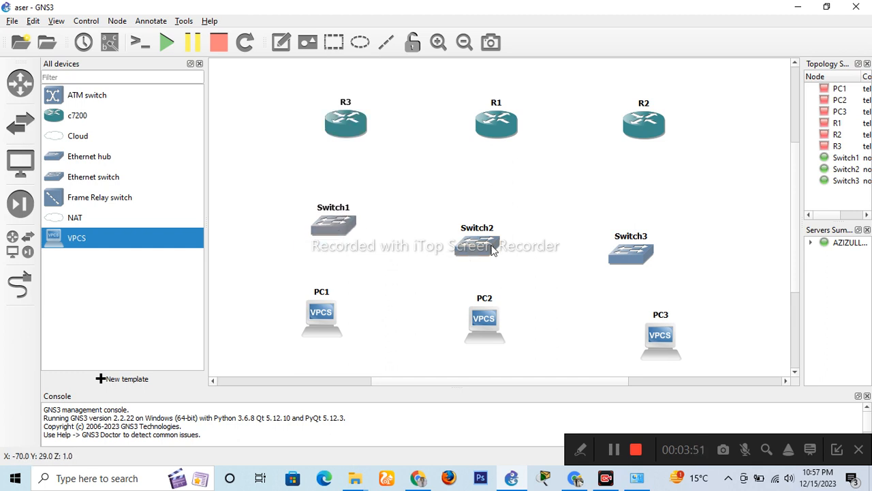
pyautogui.moveTo(491, 249); pyautogui.dragTo(500, 221)
pyautogui.moveTo(633, 264); pyautogui.dragTo(643, 235)
pyautogui.moveTo(673, 343); pyautogui.dragTo(658, 325)
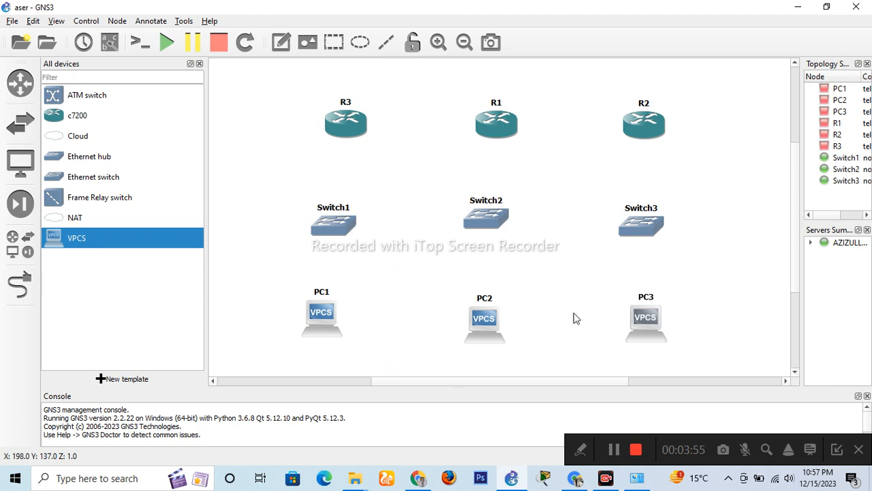
# Link R3's Serial3/0 port to R1's Serial3/0 port.
pyautogui.click(23, 291)
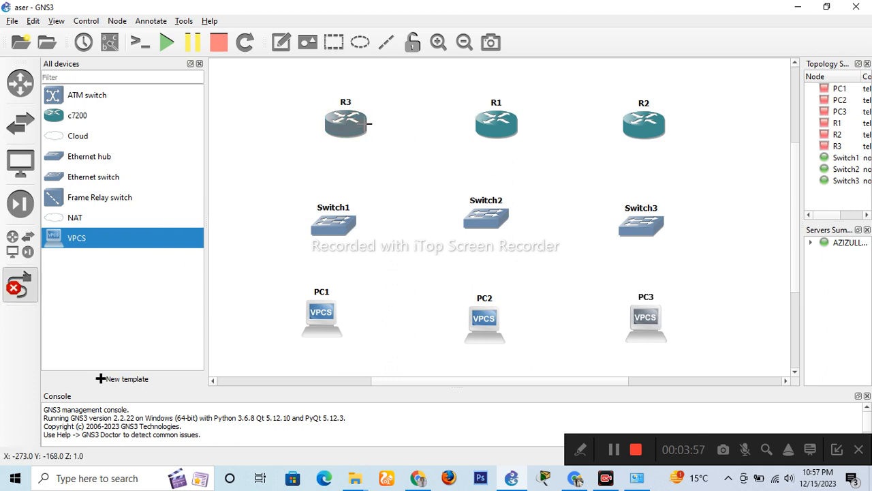
pyautogui.click(369, 123)
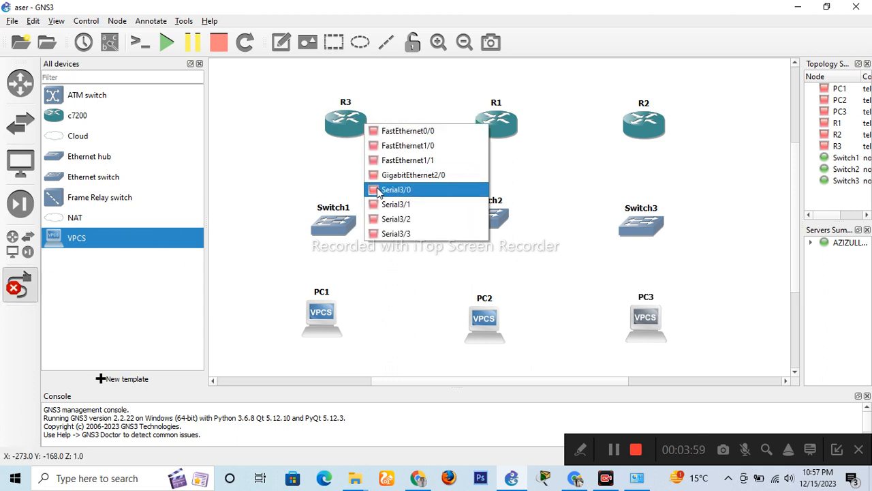
pyautogui.click(378, 190)
pyautogui.click(507, 126)
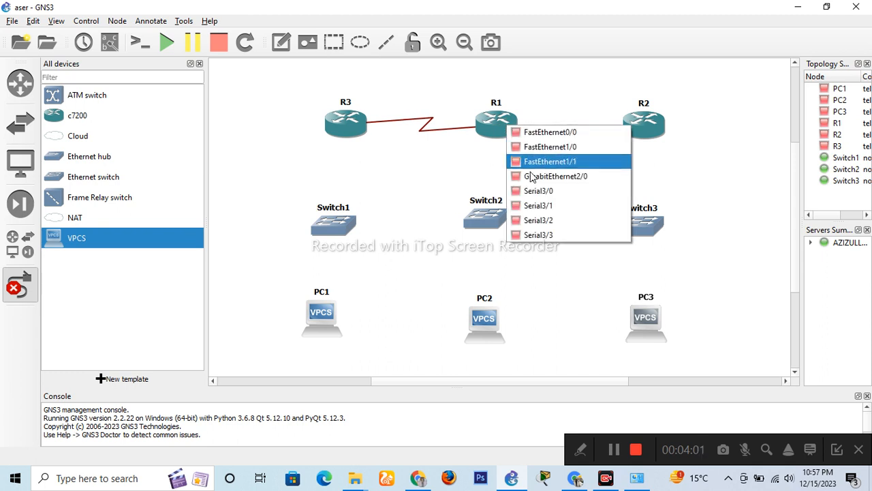
pyautogui.click(538, 192)
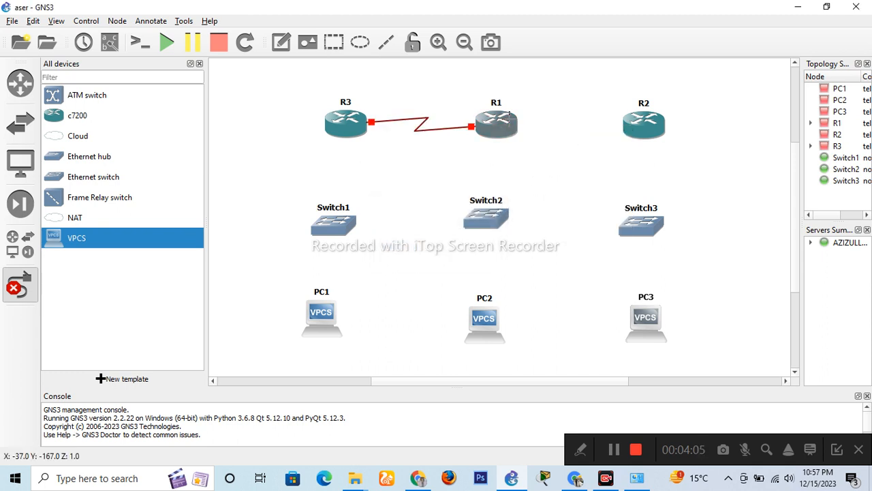
# Try to create another serial link from R1, picking its Serial3/1 port on the second attempt.
pyautogui.click(510, 117)
pyautogui.click(539, 186)
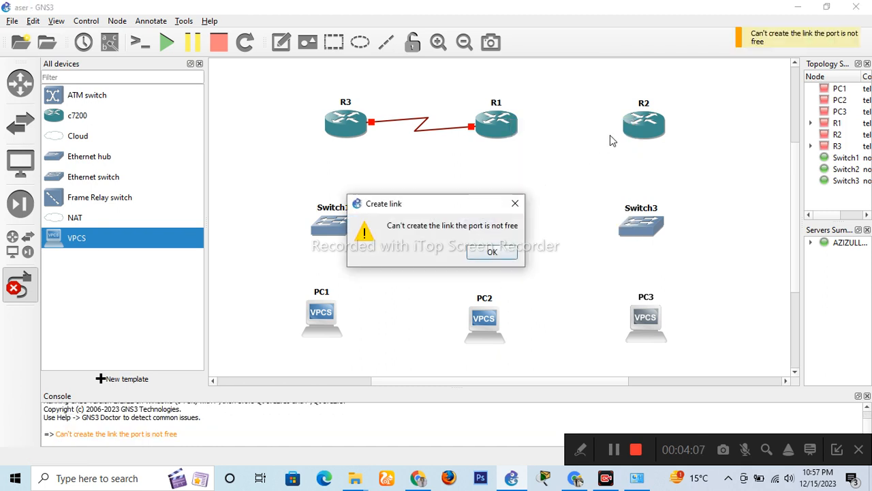
pyautogui.click(513, 249)
pyautogui.click(504, 124)
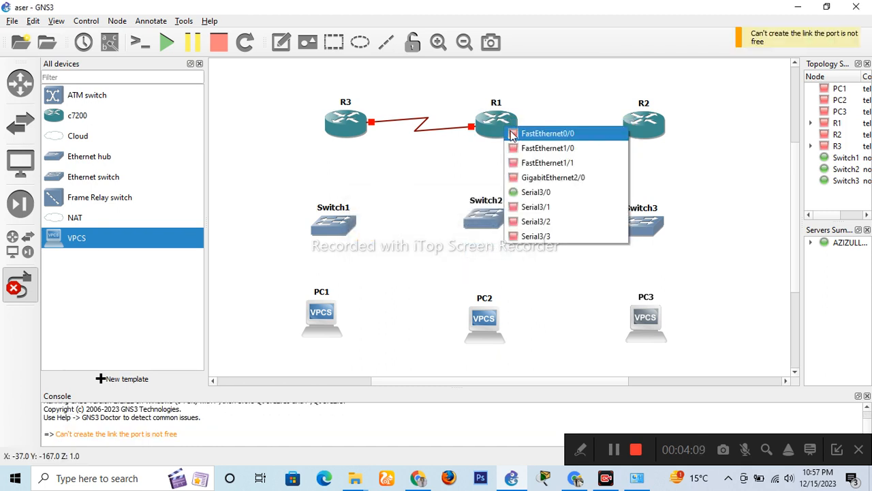
pyautogui.click(535, 207)
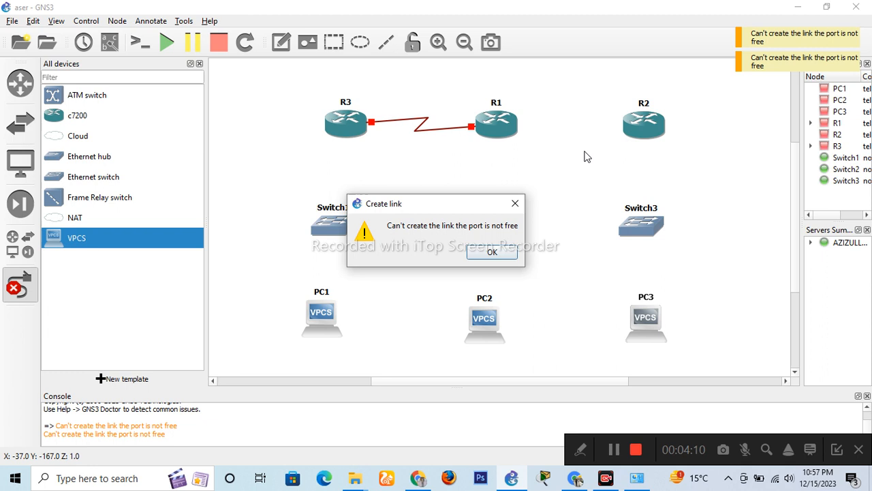
pyautogui.click(508, 250)
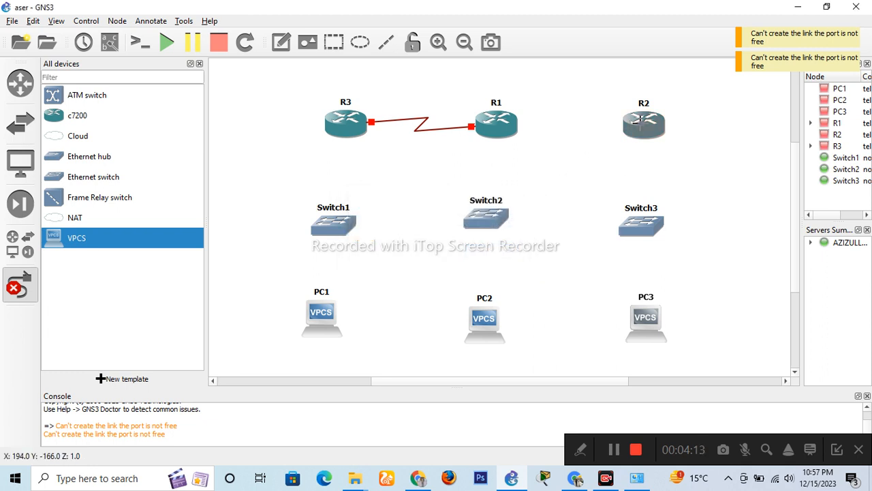
# Link R2's Serial3/2 port to R1's Serial3/1 port.
pyautogui.click(641, 120)
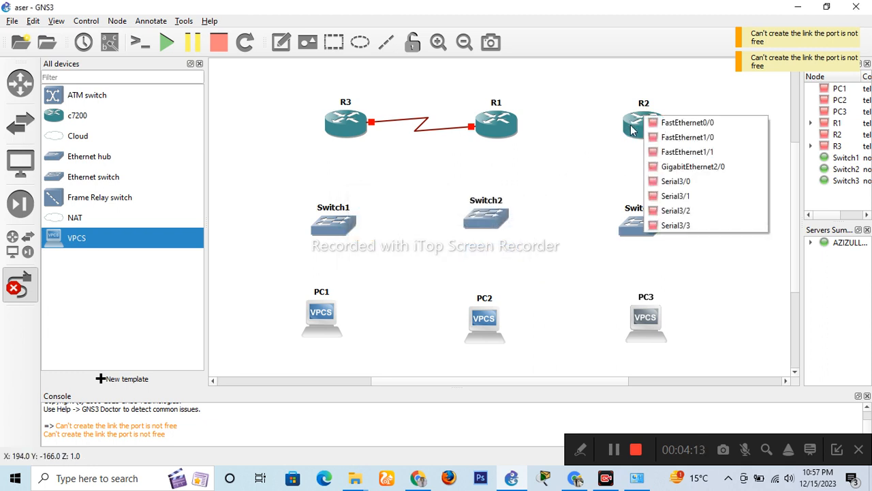
pyautogui.click(675, 209)
pyautogui.click(505, 126)
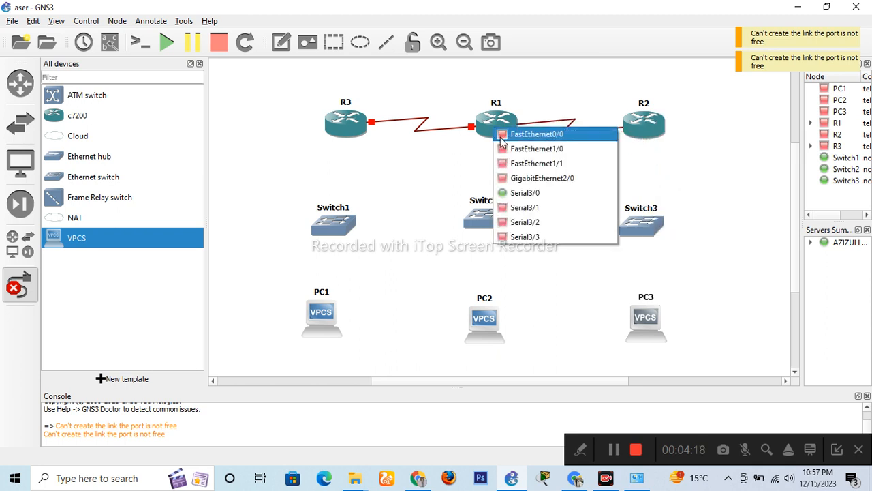
pyautogui.click(521, 205)
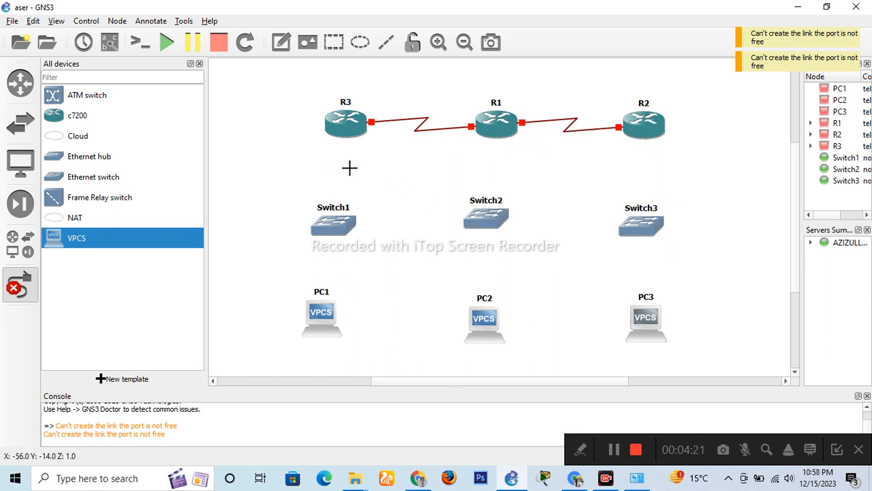
# Link R3's FastEthernet0/0 port to Switch1's Ethernet0 port.
pyautogui.click(351, 131)
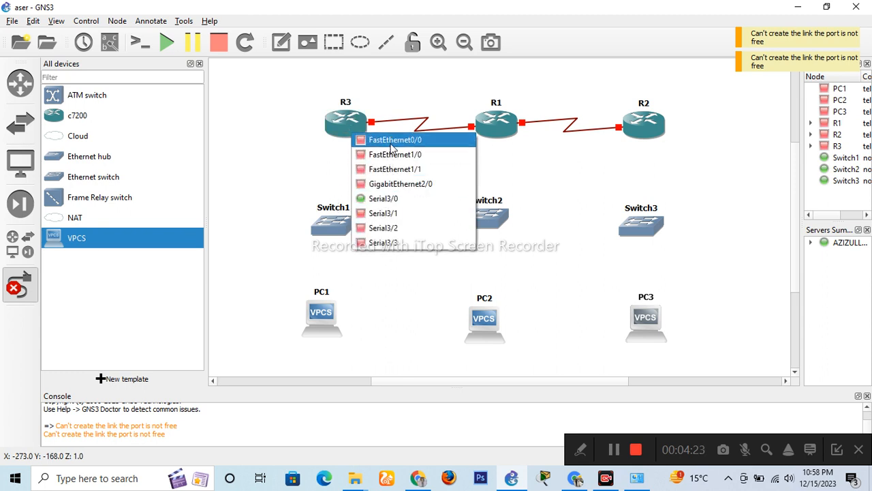
pyautogui.click(392, 145)
pyautogui.click(333, 221)
pyautogui.click(348, 226)
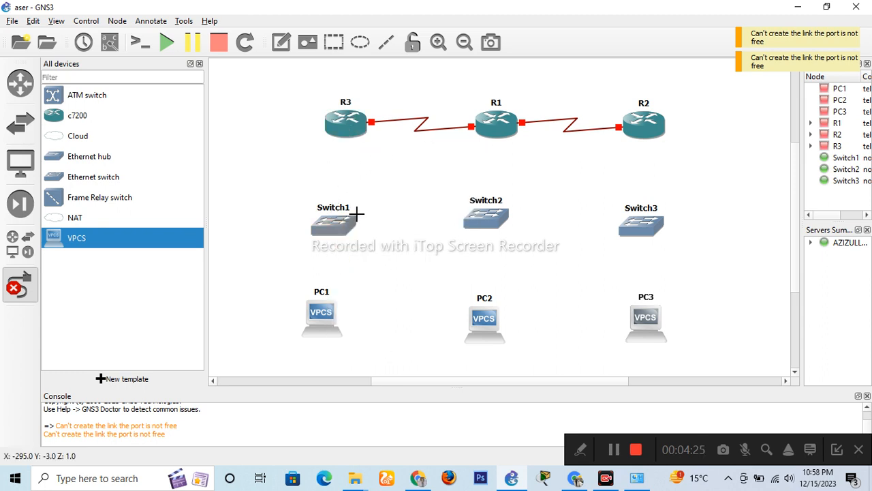
# Link R1's FastEthernet0/0 port to Switch2's Ethernet0 port.
pyautogui.click(477, 139)
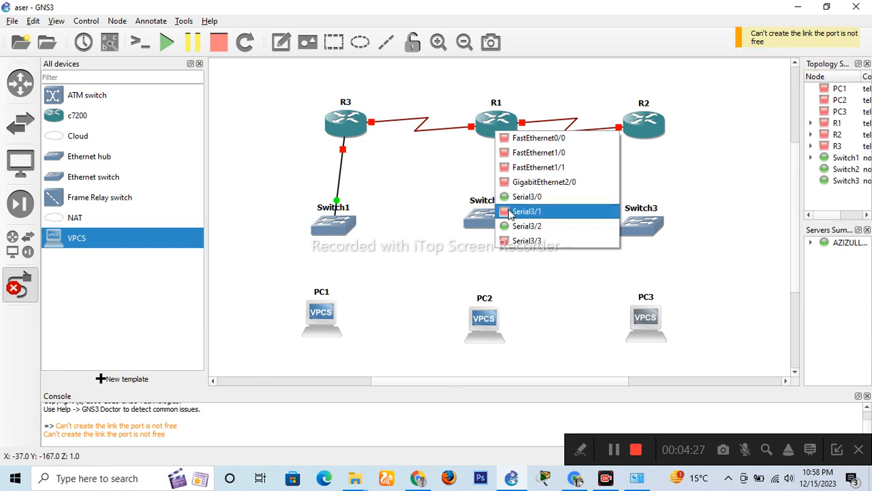
pyautogui.click(520, 139)
pyautogui.click(498, 217)
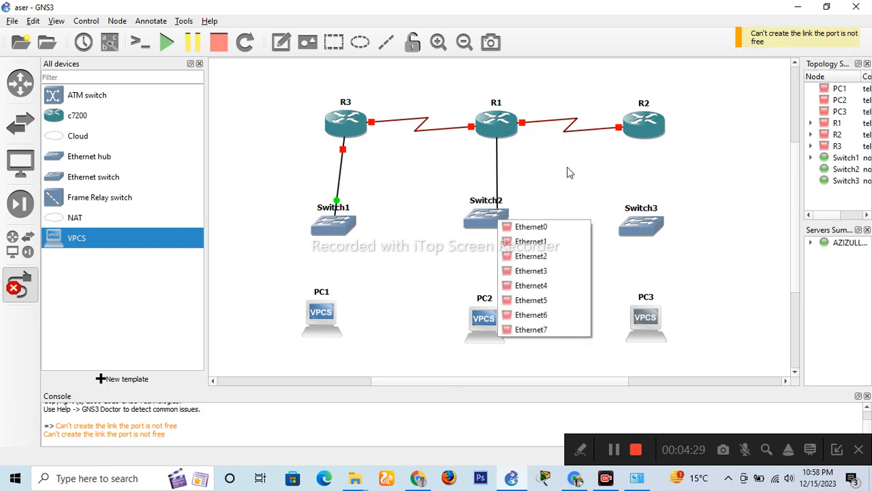
pyautogui.click(512, 226)
# Link R2's FastEthernet0/0 port to Switch3's Ethernet0 port.
pyautogui.click(638, 139)
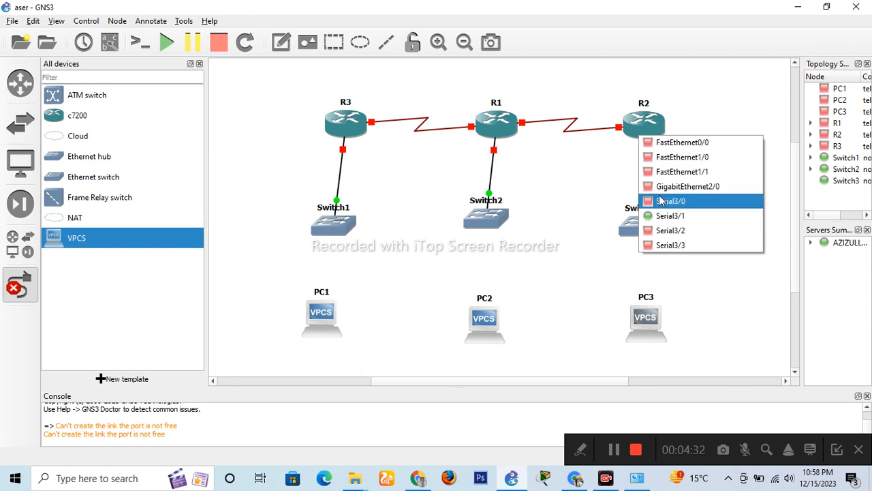
pyautogui.click(674, 142)
pyautogui.click(644, 221)
pyautogui.click(644, 236)
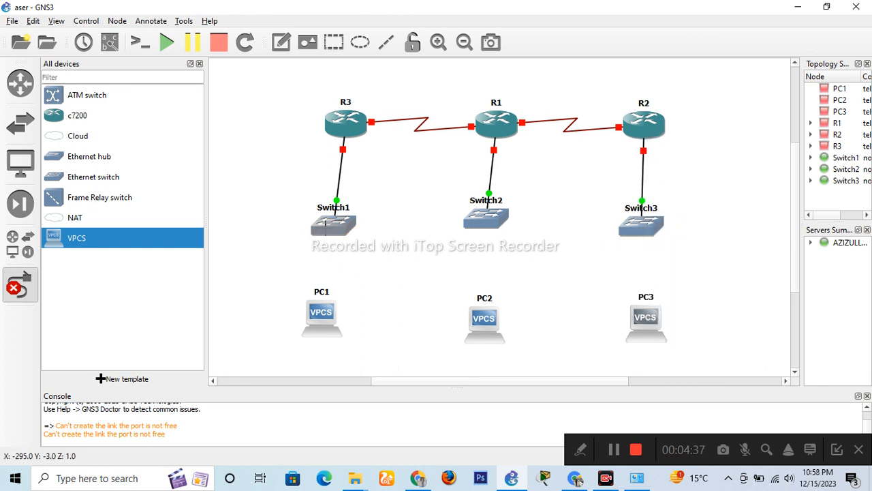
# Link Switch1's Ethernet1 port to PC1's Ethernet0 port.
pyautogui.click(326, 223)
pyautogui.click(340, 253)
pyautogui.click(328, 321)
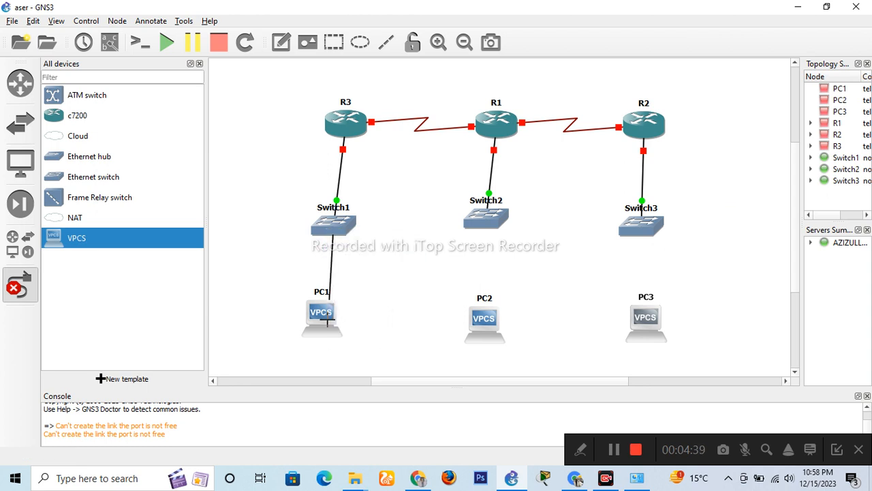
pyautogui.click(328, 321)
pyautogui.click(351, 324)
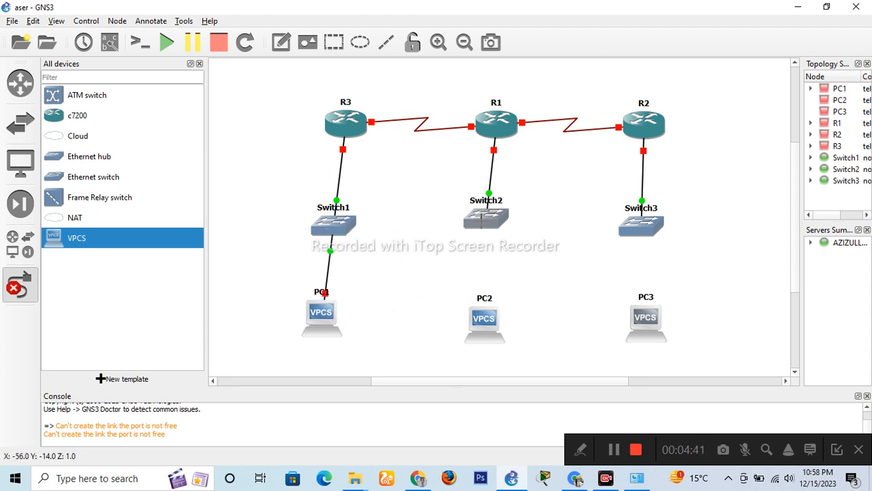
# Link Switch2's Ethernet1 port to PC2's Ethernet0 port.
pyautogui.click(483, 220)
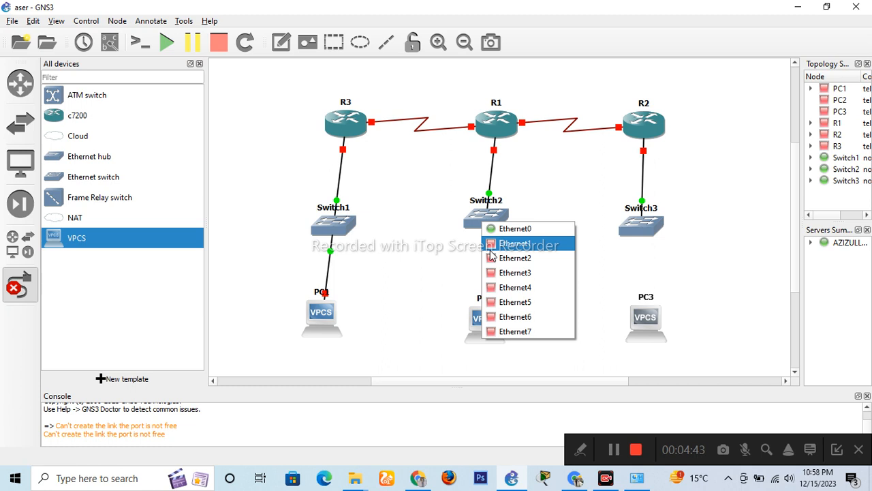
pyautogui.click(489, 263)
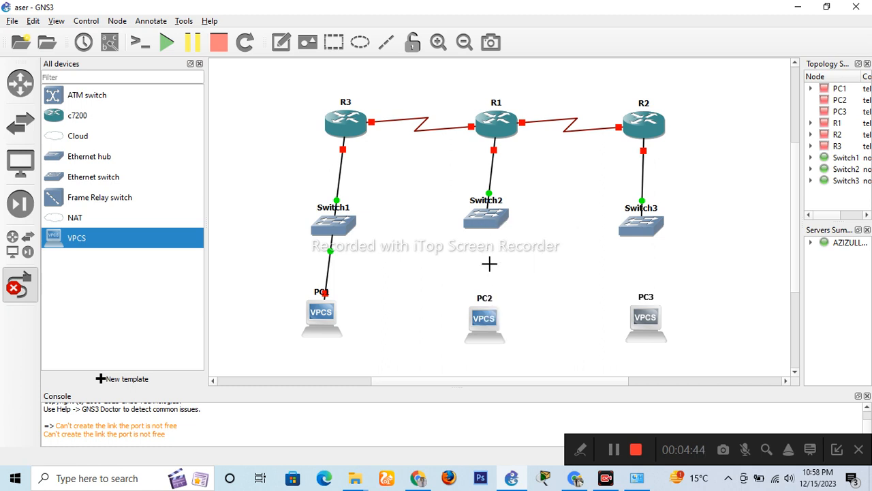
pyautogui.click(487, 315)
pyautogui.click(515, 325)
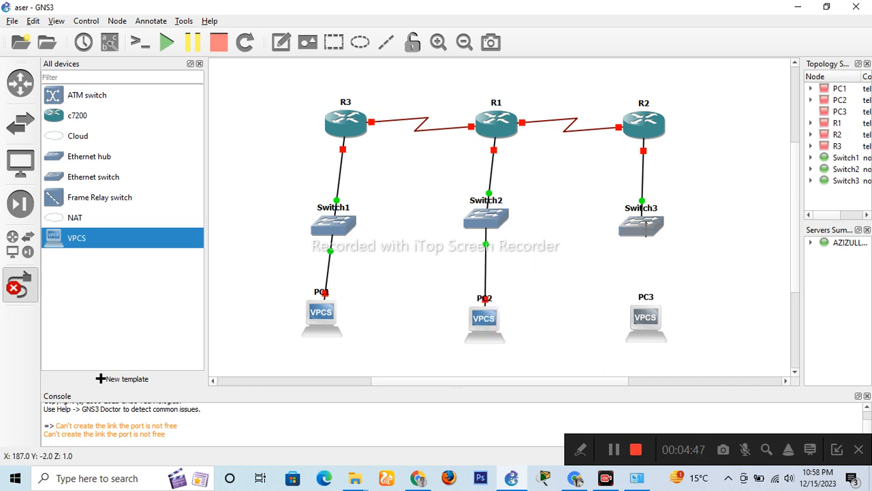
# Link Switch3's Ethernet1 port to PC3's Ethernet0 port and leave link-adding mode.
pyautogui.click(645, 229)
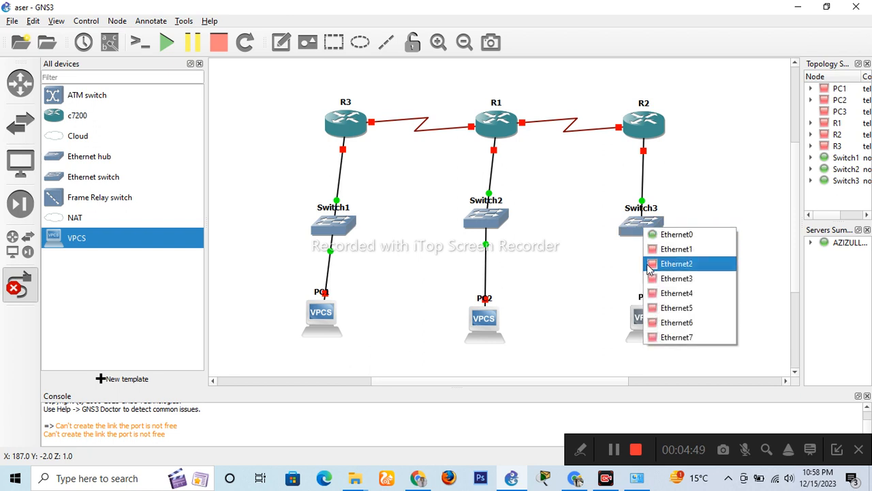
pyautogui.click(671, 248)
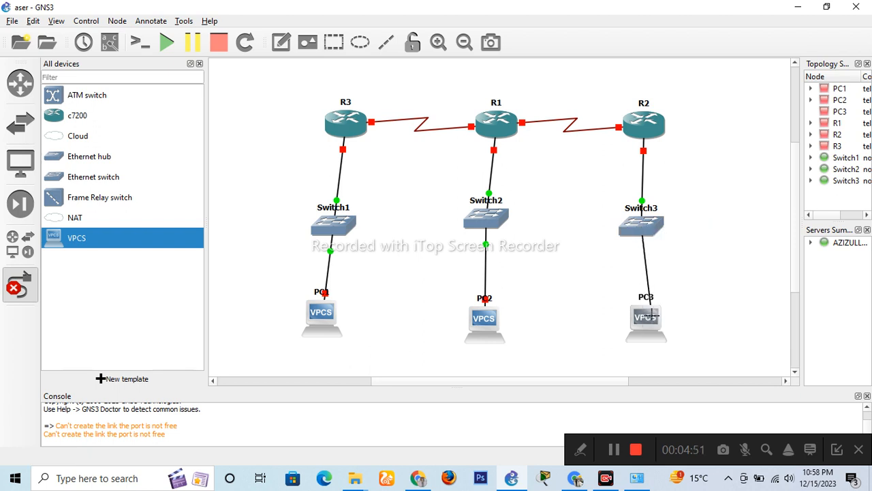
pyautogui.click(652, 316)
pyautogui.click(661, 323)
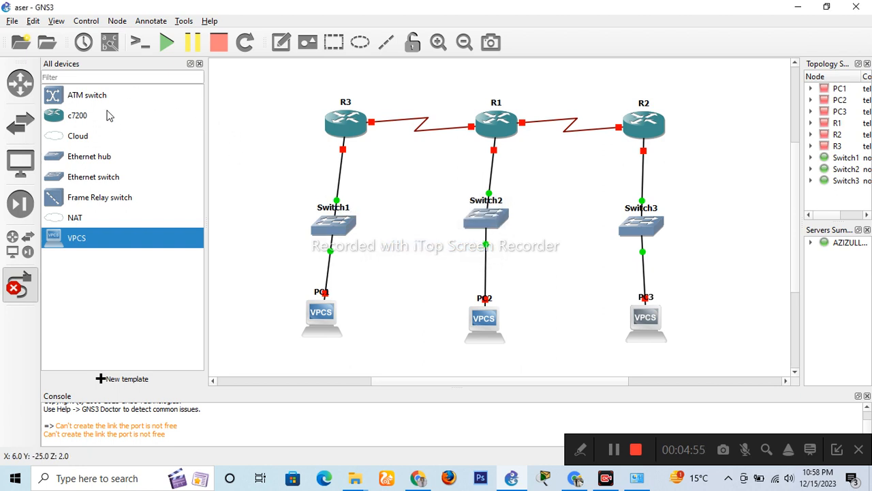
pyautogui.click(21, 287)
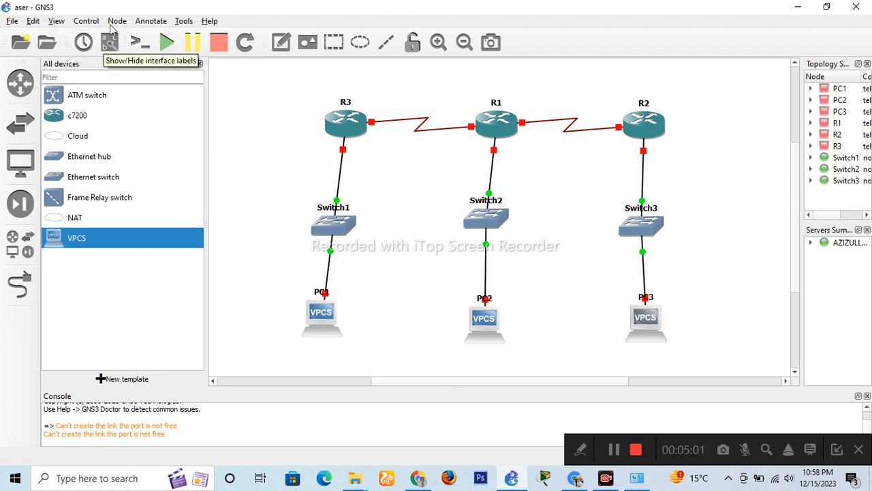
# Show the interface labels and move the routers' serial port labels above their respective ends of the serial links.
pyautogui.click(110, 44)
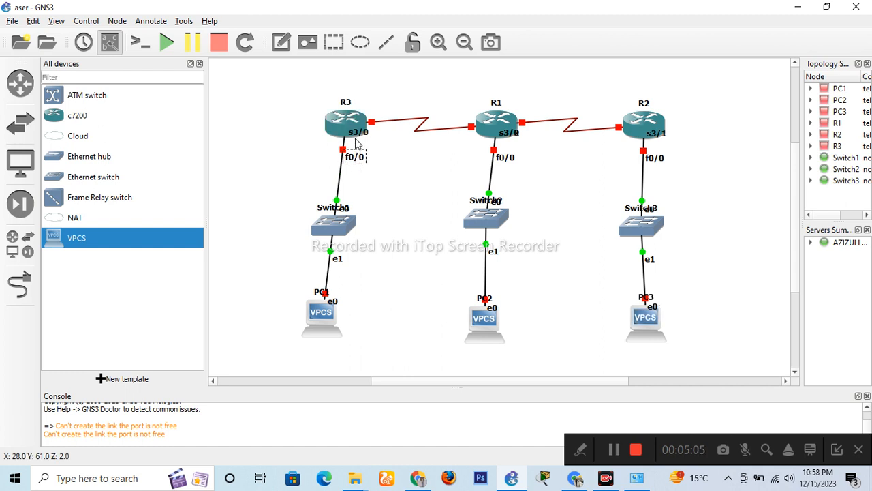
pyautogui.moveTo(359, 133); pyautogui.dragTo(365, 99)
pyautogui.click(511, 130)
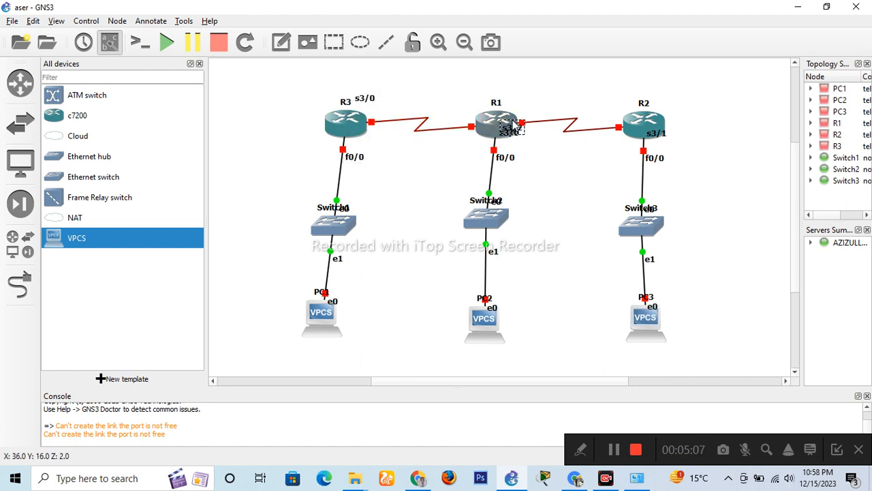
pyautogui.moveTo(512, 121); pyautogui.dragTo(526, 100)
pyautogui.moveTo(510, 133); pyautogui.dragTo(461, 98)
pyautogui.moveTo(656, 135); pyautogui.dragTo(614, 101)
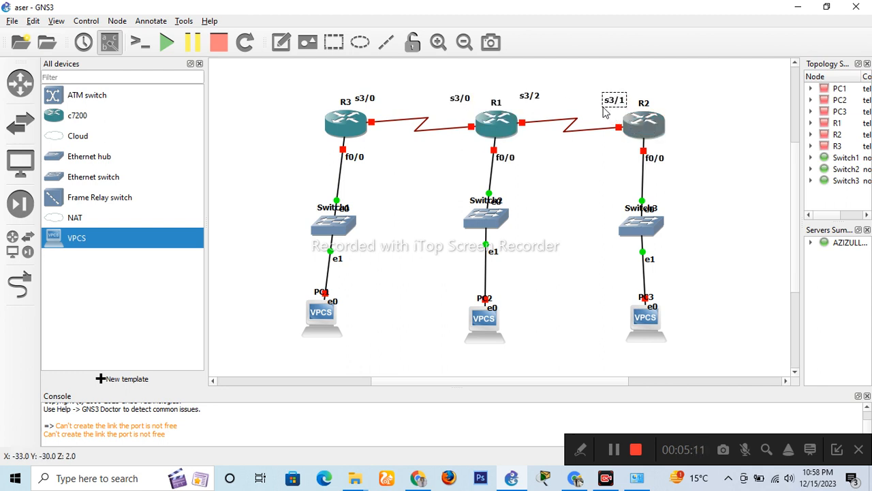
# Start all devices in the topology, confirming the start-all request.
pyautogui.click(167, 43)
pyautogui.click(441, 253)
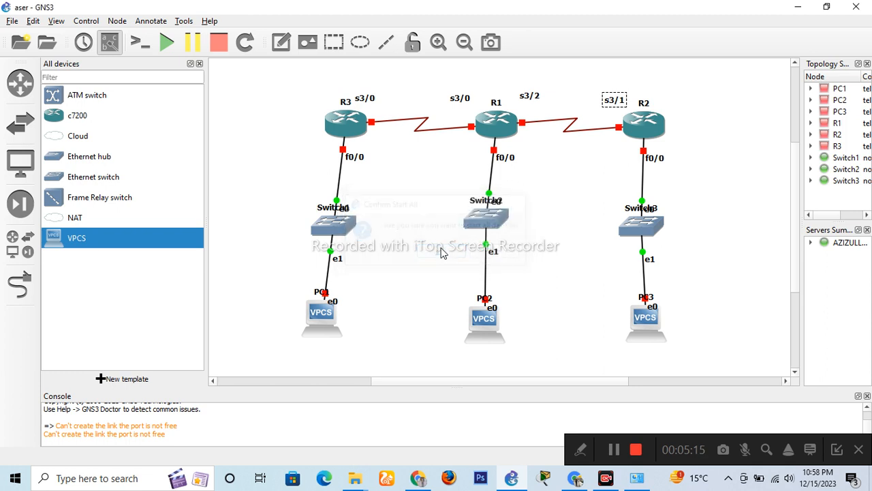